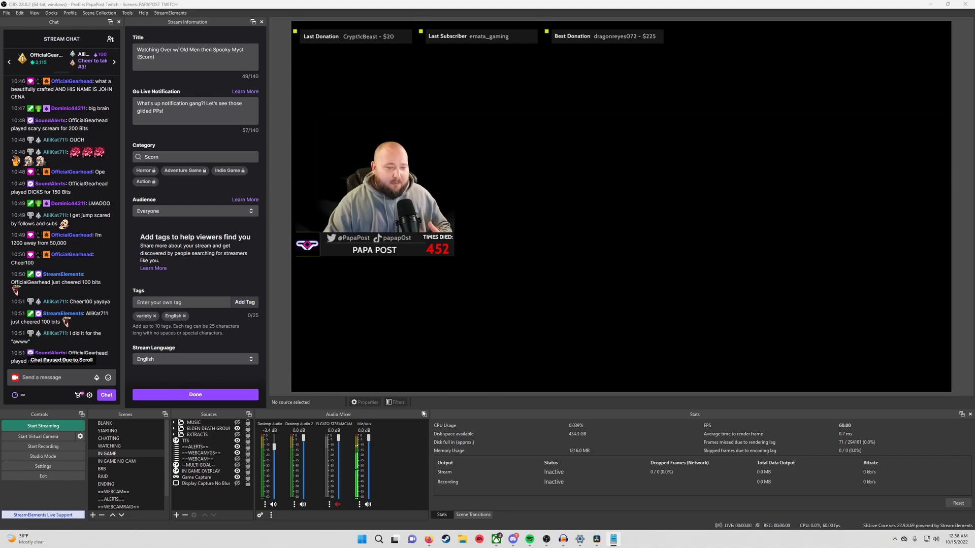
Step: Toggle the visibility of the Elden death group and the EXTRACTS group in the IN GAME scene
{"action": "left_click", "coordinate": [237, 429]}
{"action": "left_click", "coordinate": [237, 435]}
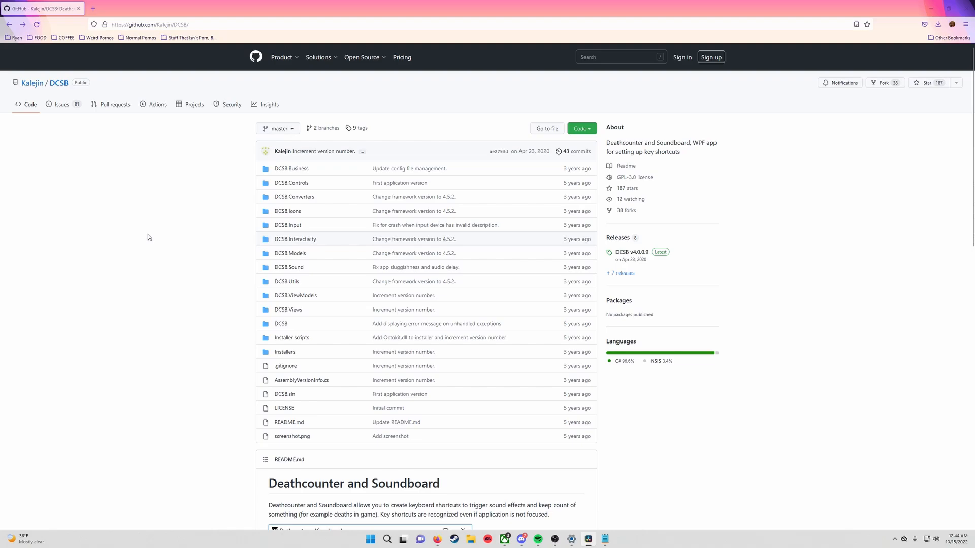
Step: Review the DCSB repository's README and download DCSB_4.0.0.9.exe from the v4.0.0.9 release
{"action": "scroll", "coordinate": [149, 237], "scroll_direction": "down", "scroll_amount": 6}
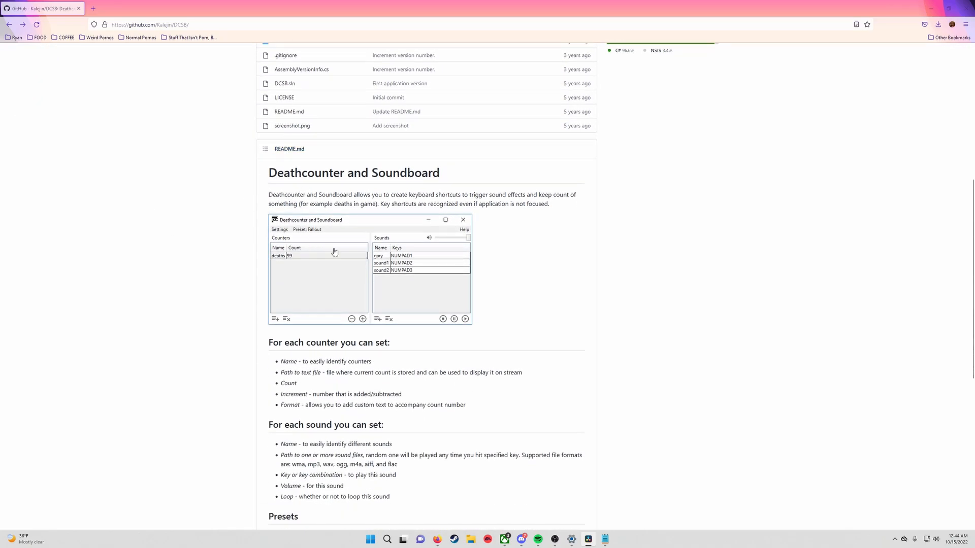
{"action": "scroll", "coordinate": [335, 252], "scroll_direction": "down", "scroll_amount": 7}
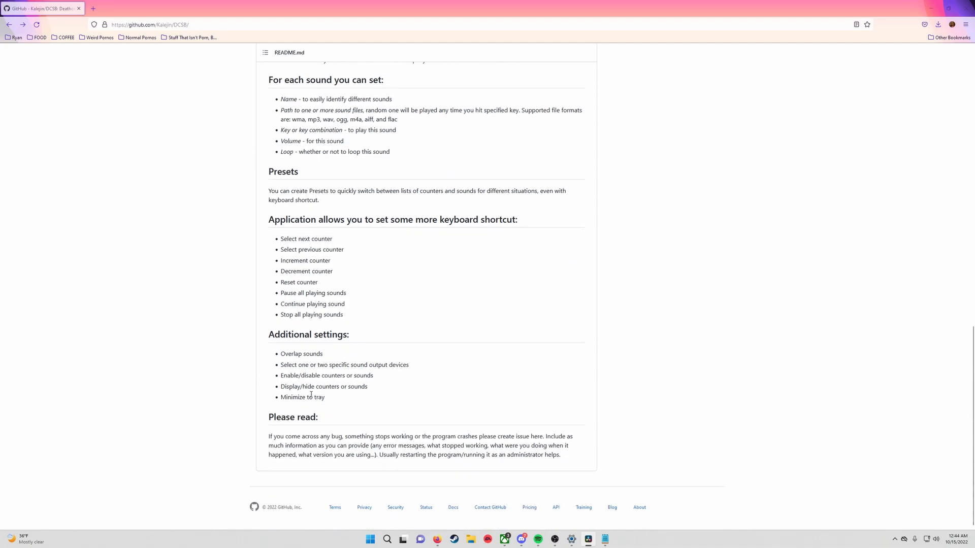
{"action": "scroll", "coordinate": [394, 444], "scroll_direction": "up", "scroll_amount": 13}
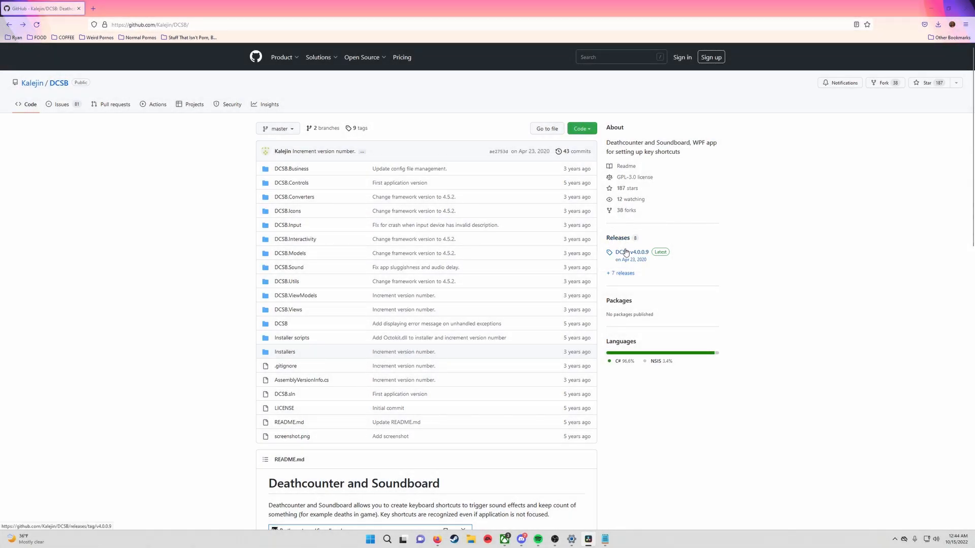
{"action": "left_click", "coordinate": [665, 259]}
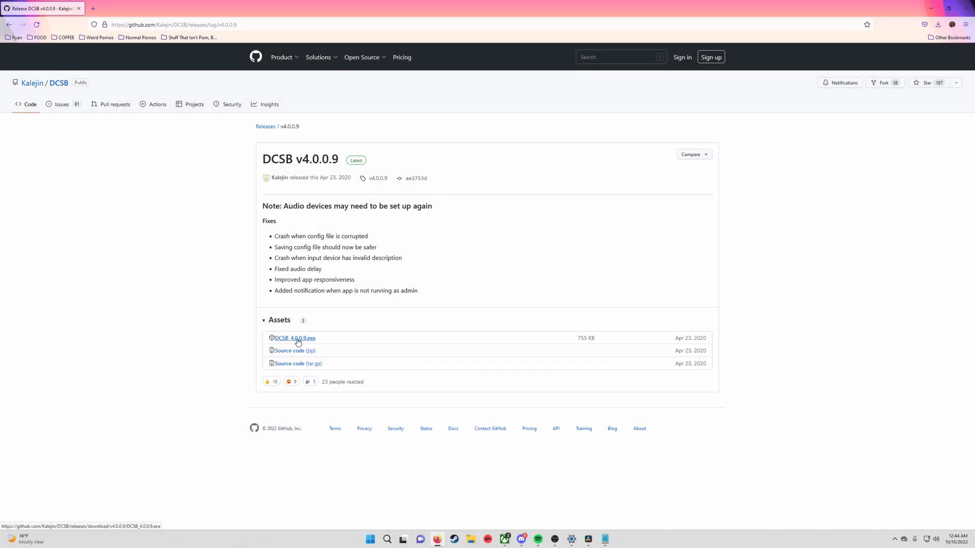
{"action": "left_click", "coordinate": [298, 342]}
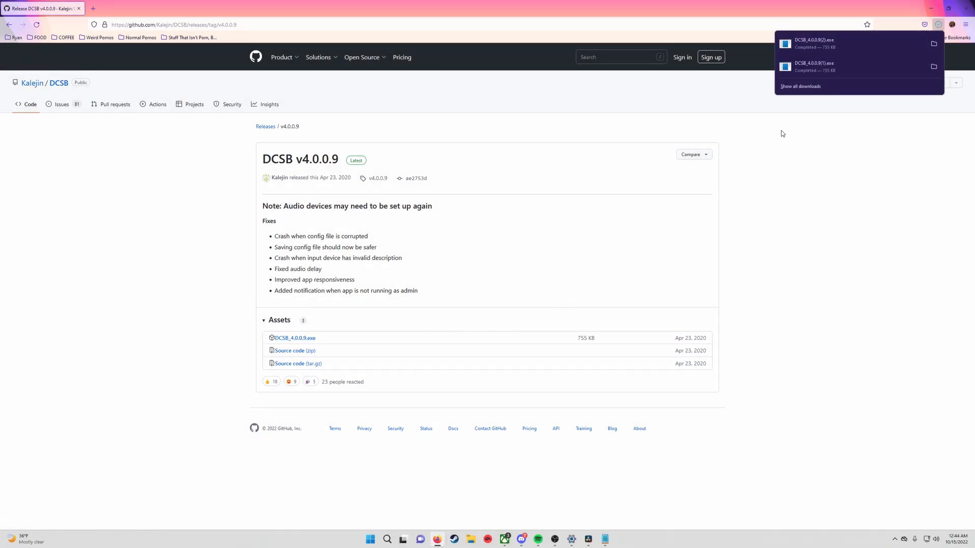
Step: Run the downloaded DCSB installer, allow it to make changes, and complete setup with Start Deathcounter and Soundboard enabled
{"action": "left_click", "coordinate": [818, 46]}
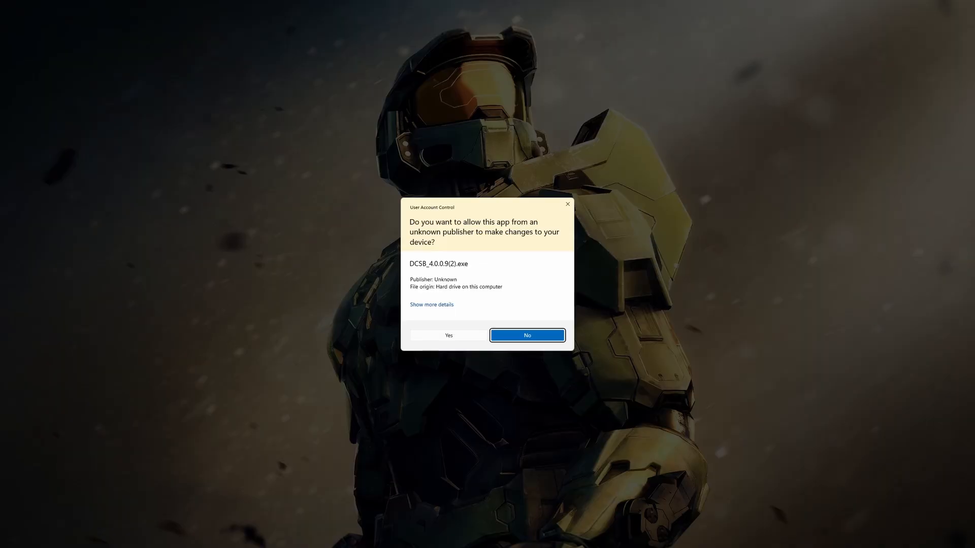
{"action": "left_click", "coordinate": [449, 336]}
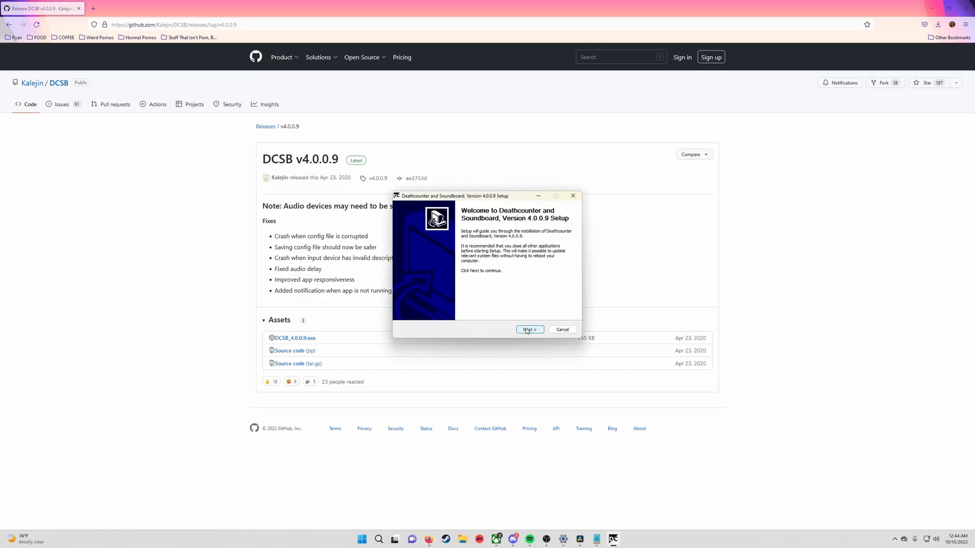
{"action": "left_click", "coordinate": [528, 330]}
{"action": "left_click", "coordinate": [528, 331]}
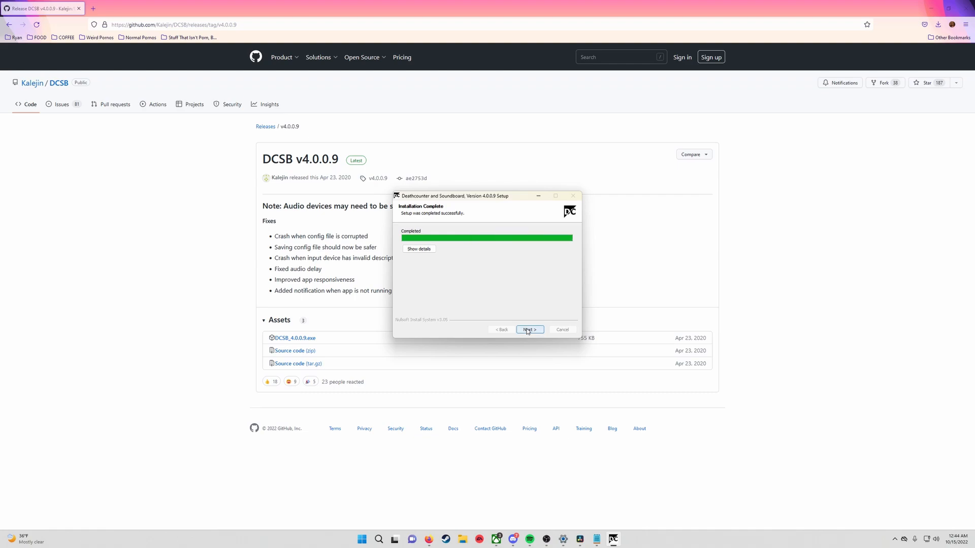
{"action": "left_click", "coordinate": [535, 332]}
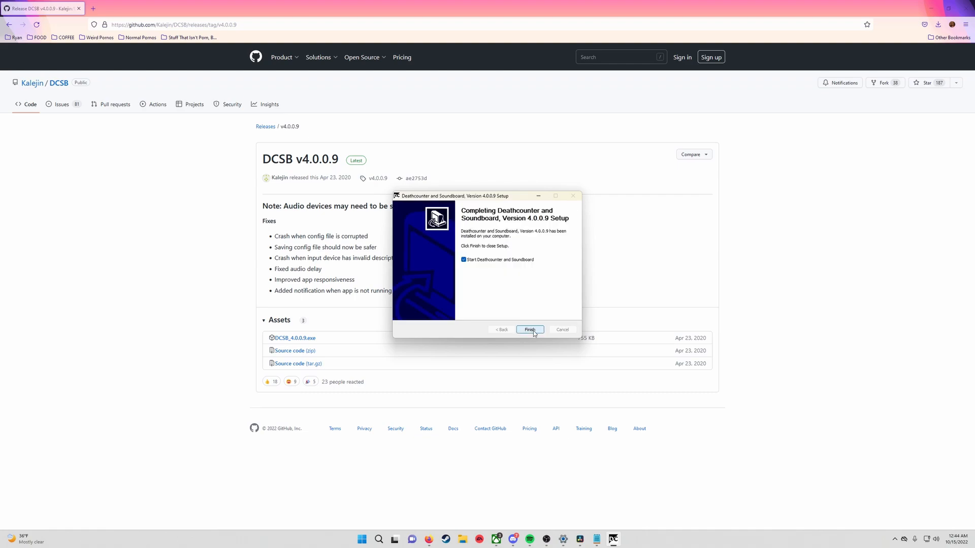
{"action": "left_click", "coordinate": [530, 330]}
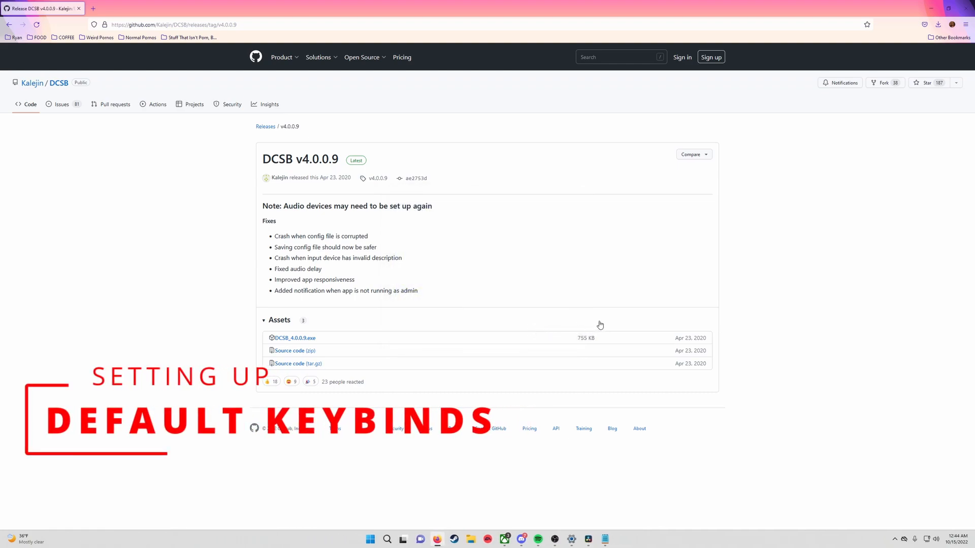
Step: Try binding numpad 4 as the counters' Reset shortcut in the settings, and clear that binding
{"action": "left_click", "coordinate": [456, 119]}
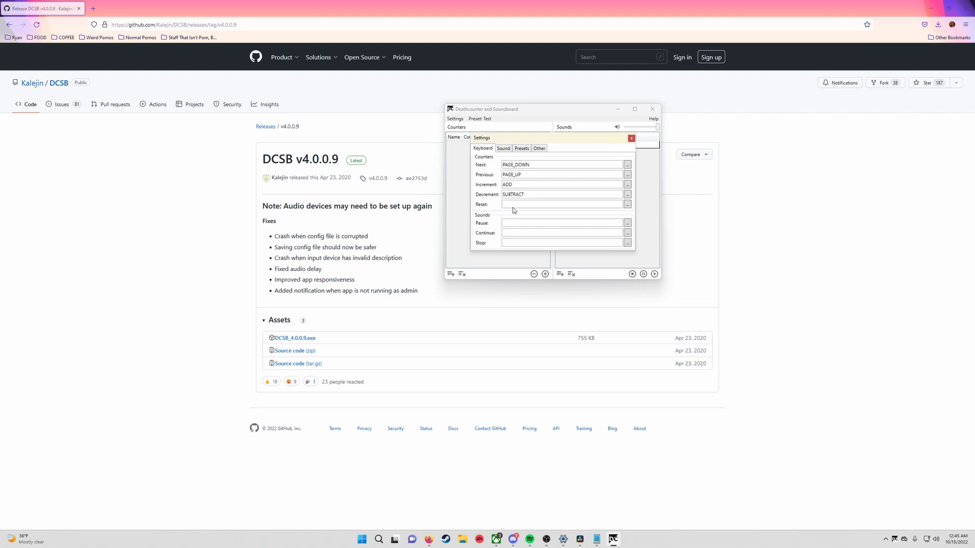
{"action": "left_click", "coordinate": [628, 204]}
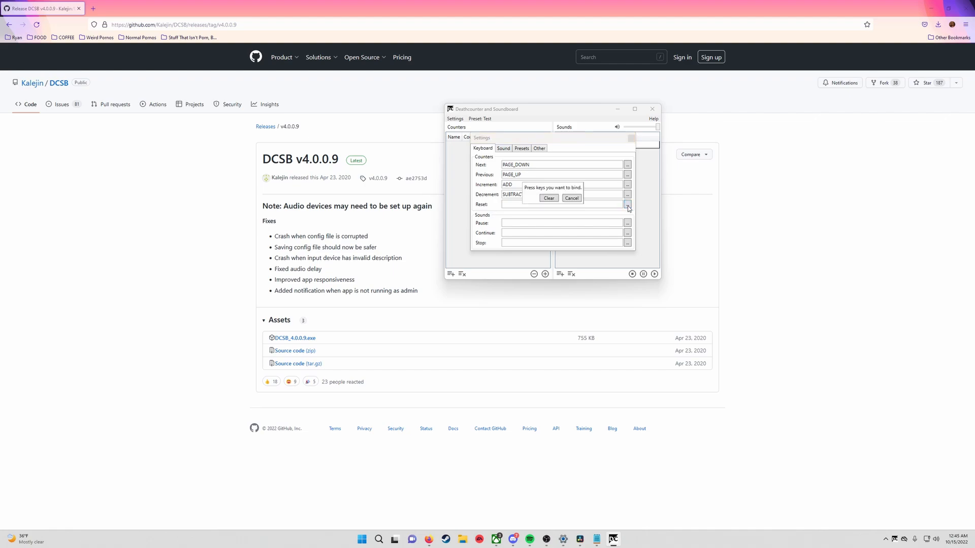
{"action": "key", "text": "KP_4"}
{"action": "left_click", "coordinate": [627, 205]}
{"action": "left_click", "coordinate": [554, 199]}
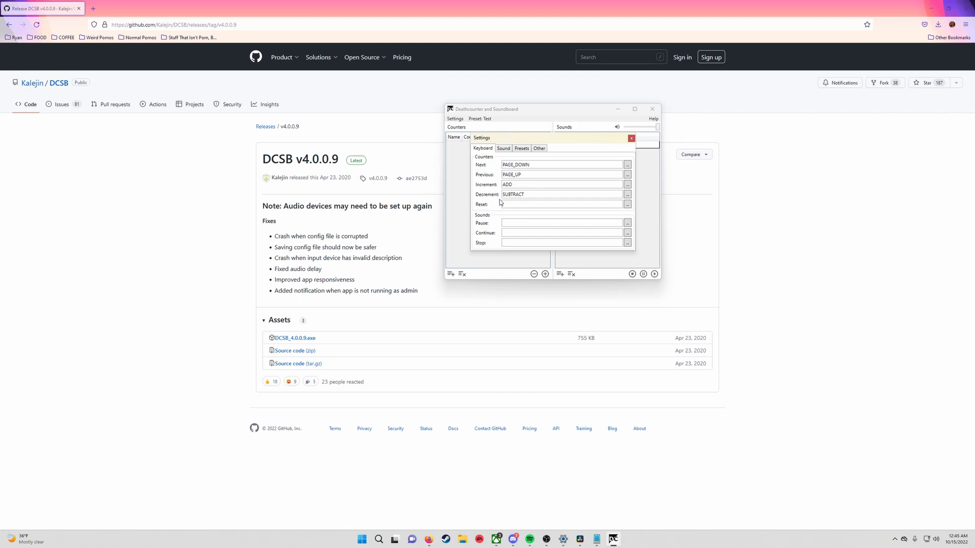
{"action": "left_click", "coordinate": [631, 138]}
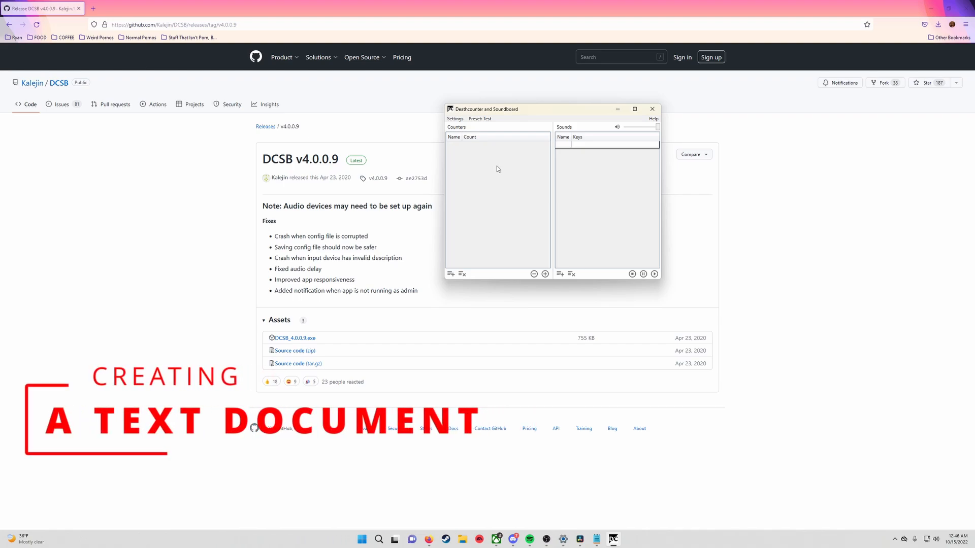
Step: Open a blank Notepad document and arrange its window below the Deathcounter and Soundboard window
{"action": "key", "text": "super"}
{"action": "type", "text": "NOTED"}
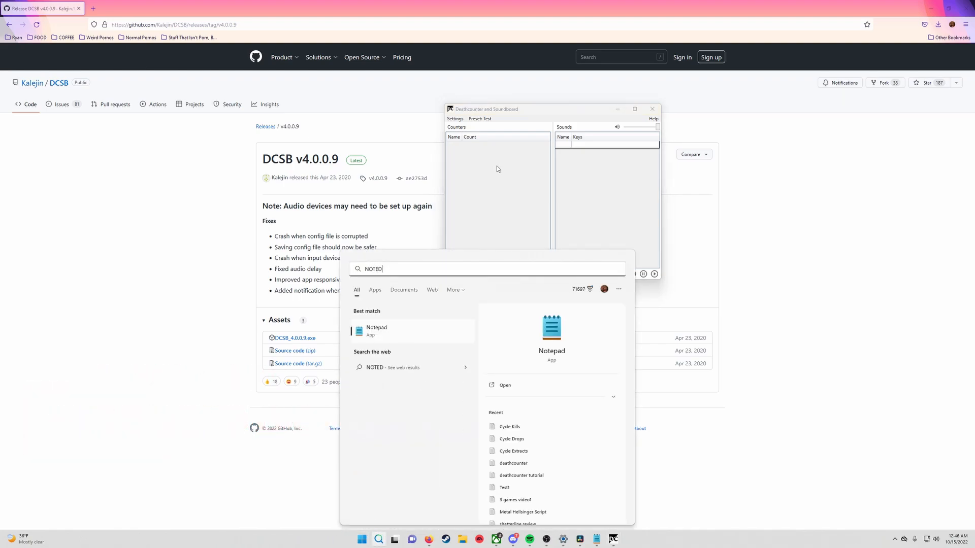
{"action": "key", "text": "Return"}
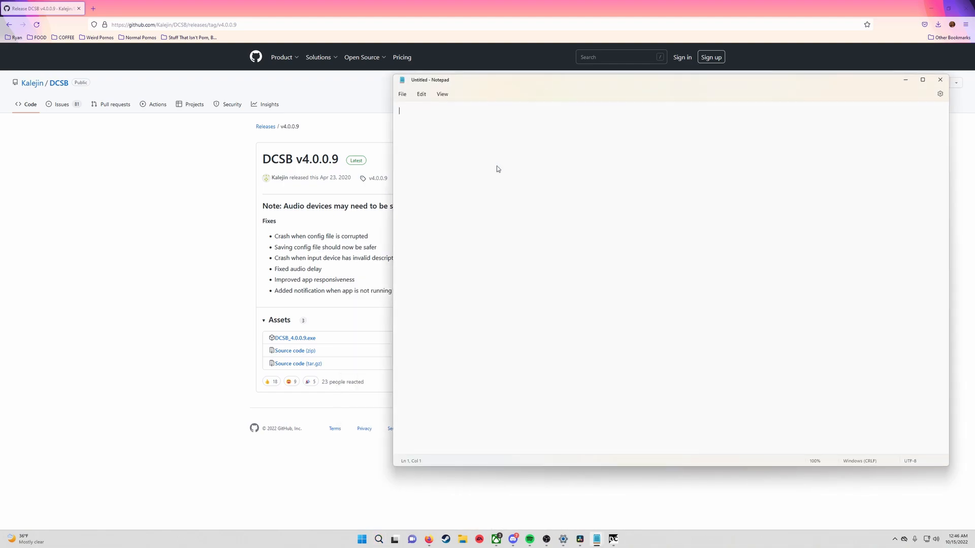
{"action": "left_click_drag", "start_coordinate": [547, 87], "coordinate": [486, 176]}
{"action": "left_click_drag", "start_coordinate": [503, 111], "coordinate": [499, 75]}
{"action": "left_click", "coordinate": [686, 172]}
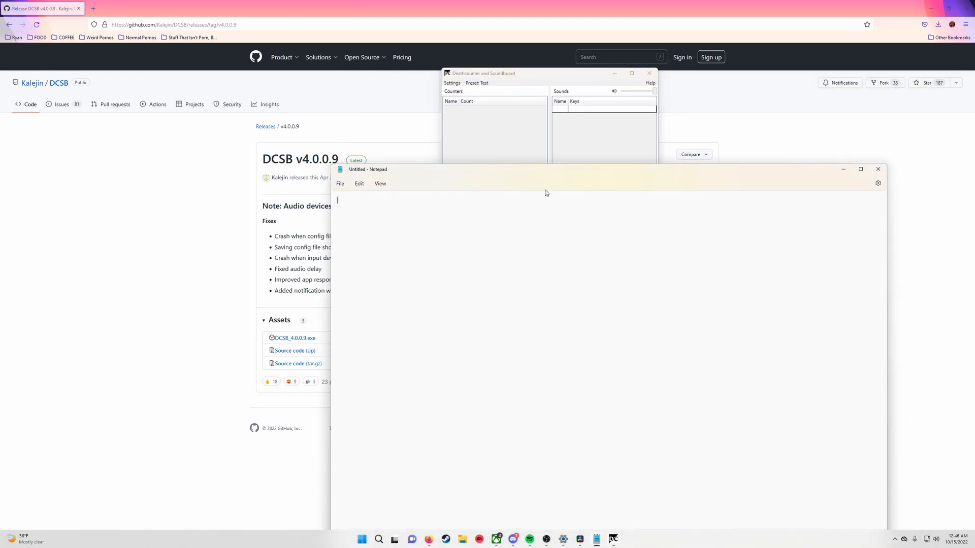
Step: Start saving the blank document and create a Counters folder inside Documents as its location
{"action": "left_click", "coordinate": [340, 184]}
{"action": "left_click", "coordinate": [363, 251]}
{"action": "left_click", "coordinate": [446, 186]}
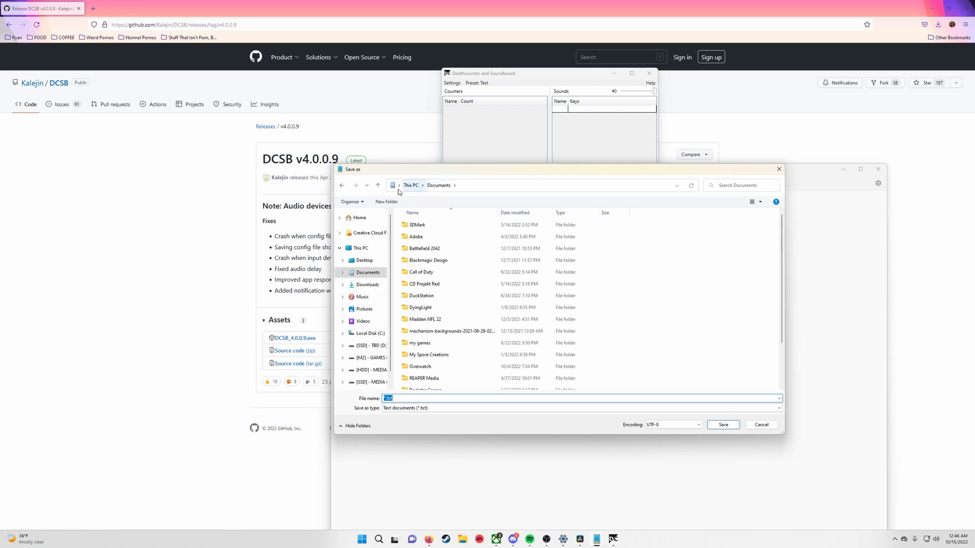
{"action": "right_click", "coordinate": [698, 277]}
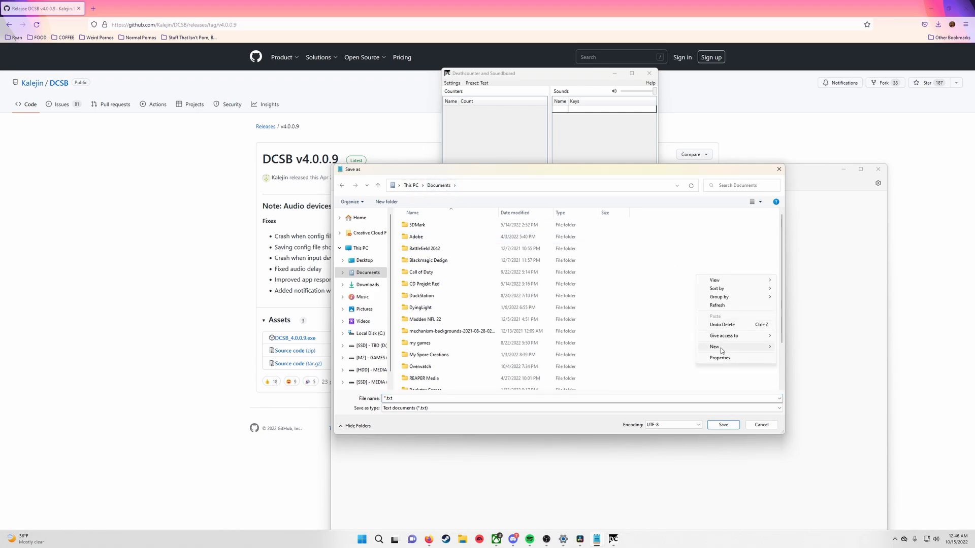
{"action": "mouse_move", "coordinate": [726, 347]}
{"action": "left_click", "coordinate": [795, 347]}
{"action": "type", "text": "Counters"}
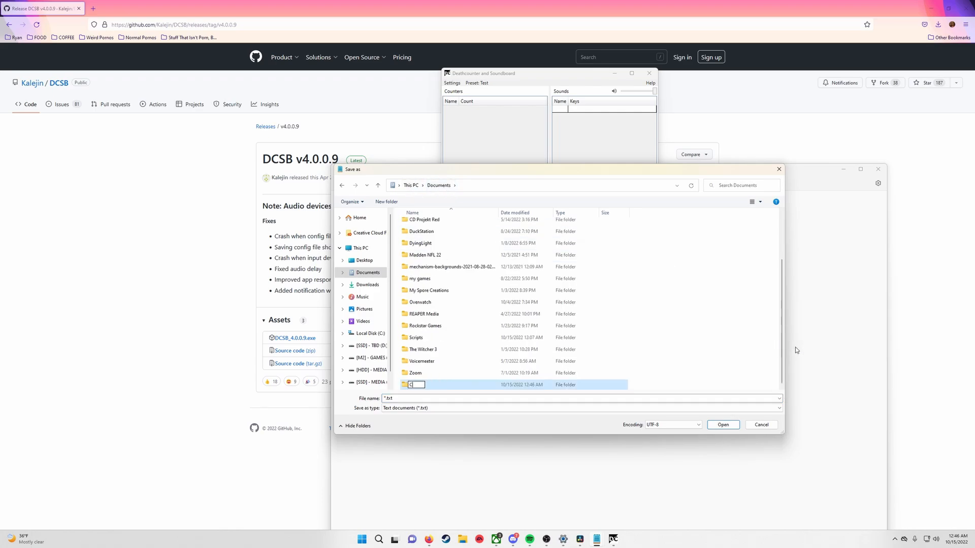
{"action": "key", "text": "Return"}
{"action": "double_click", "coordinate": [464, 385]}
Step: Save the blank text document as Deaths in the Counters folder and close Notepad
{"action": "left_click", "coordinate": [423, 398]}
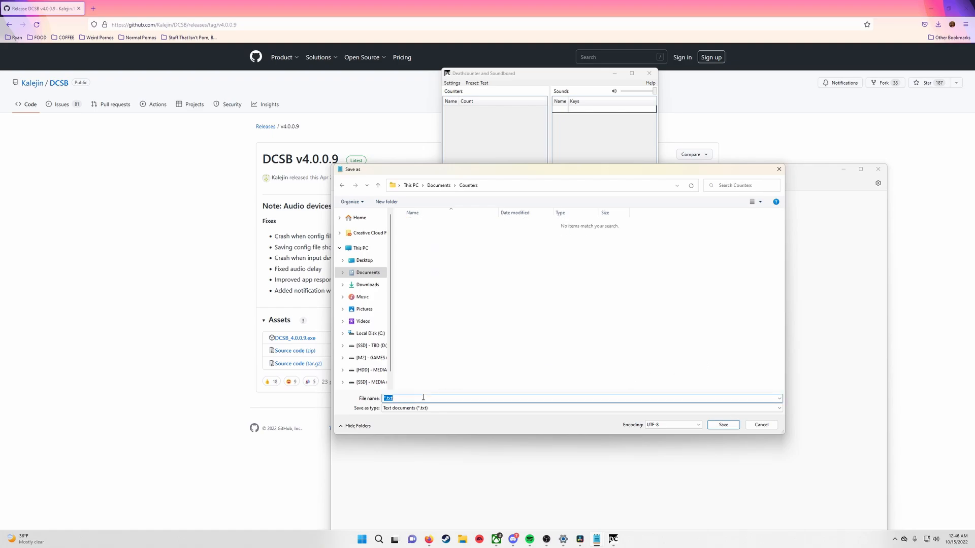
{"action": "type", "text": "Deaths"}
{"action": "key", "text": "Return"}
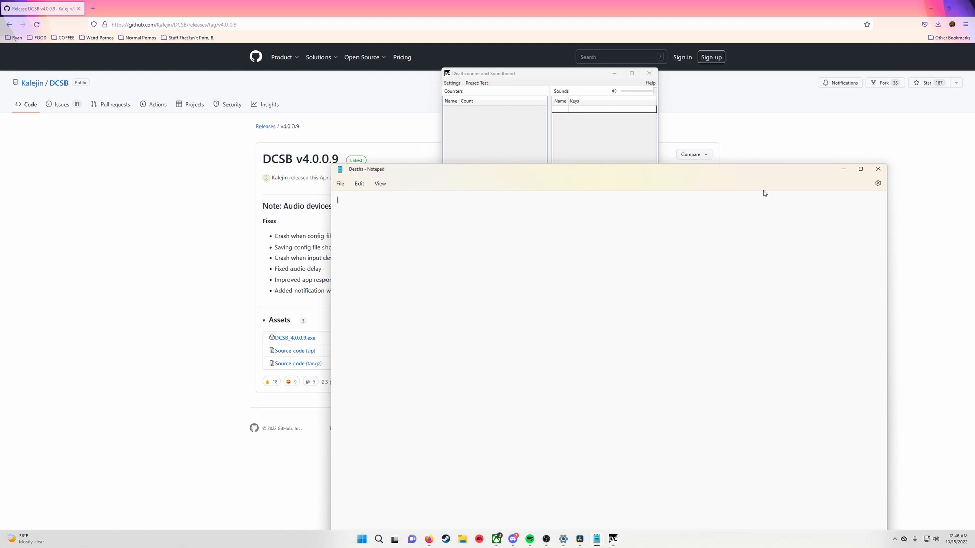
{"action": "left_click", "coordinate": [878, 169]}
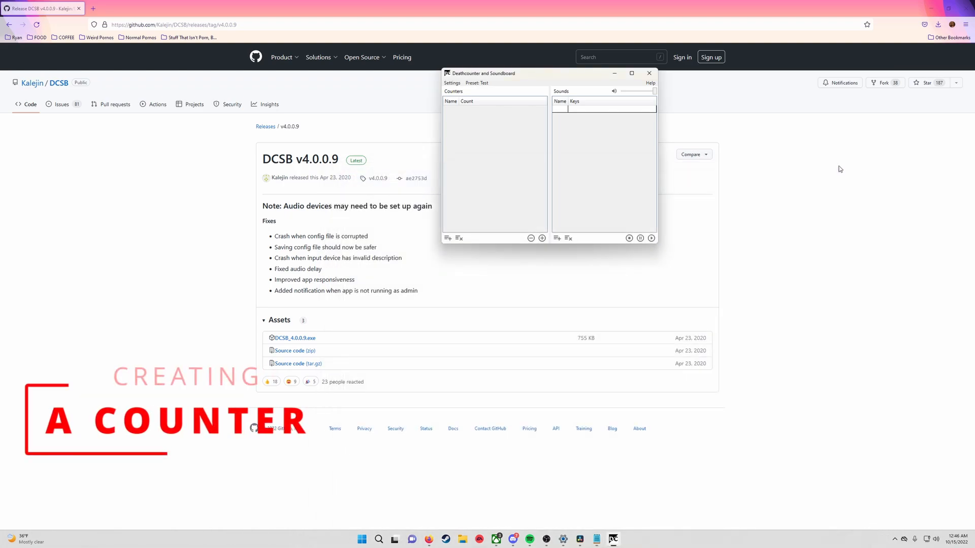
Step: Add a counter named Deaths in Deathcounter and Soundboard and link it to Deaths.txt in the Counters folder
{"action": "right_click", "coordinate": [470, 129]}
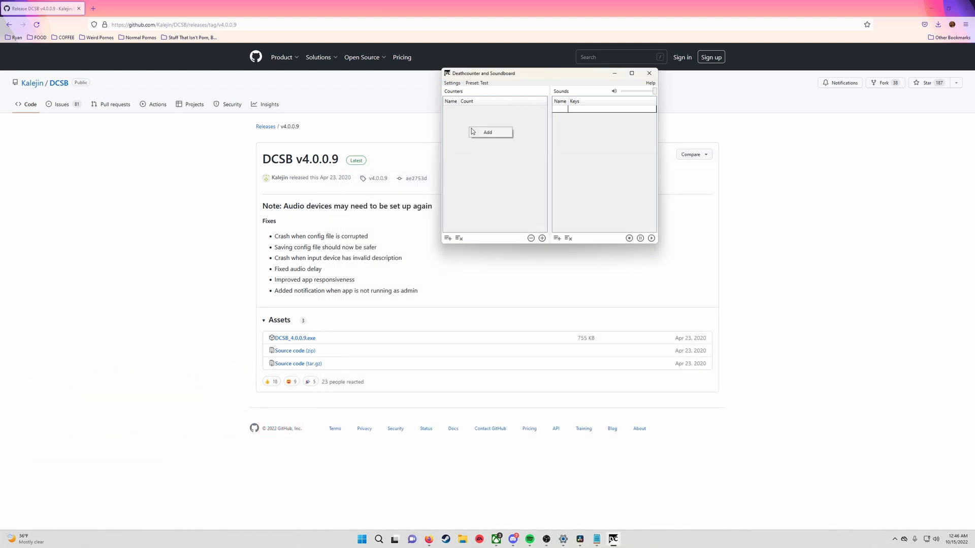
{"action": "left_click", "coordinate": [482, 133]}
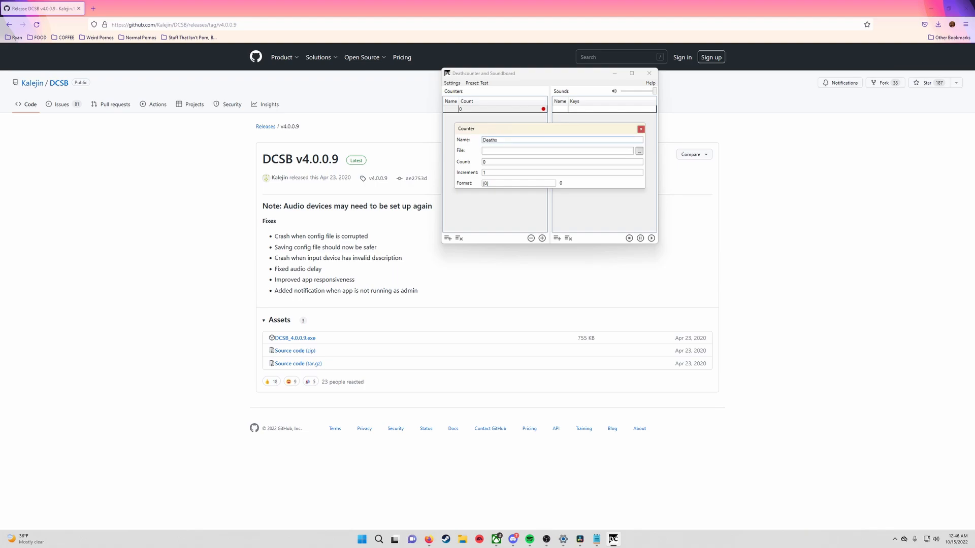
{"action": "left_click", "coordinate": [639, 151]}
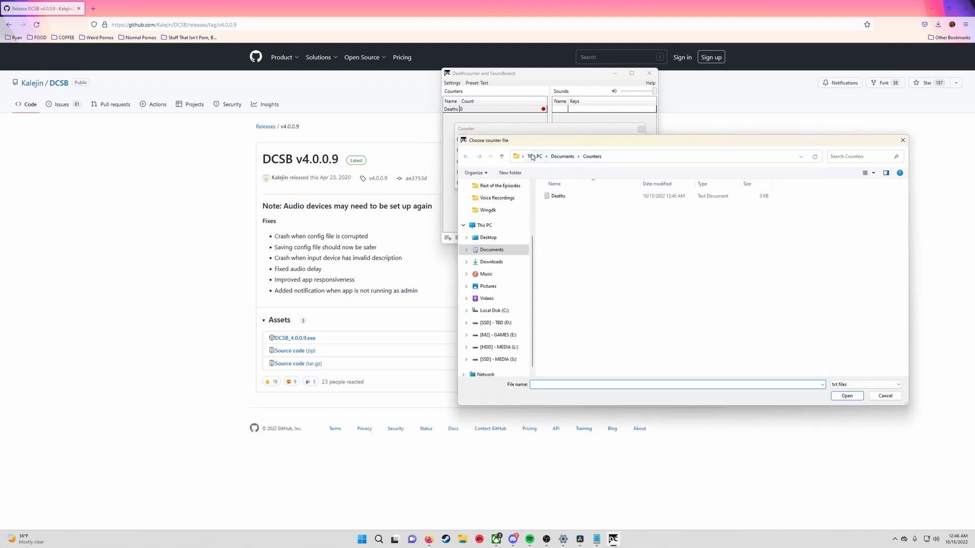
{"action": "left_click", "coordinate": [558, 198]}
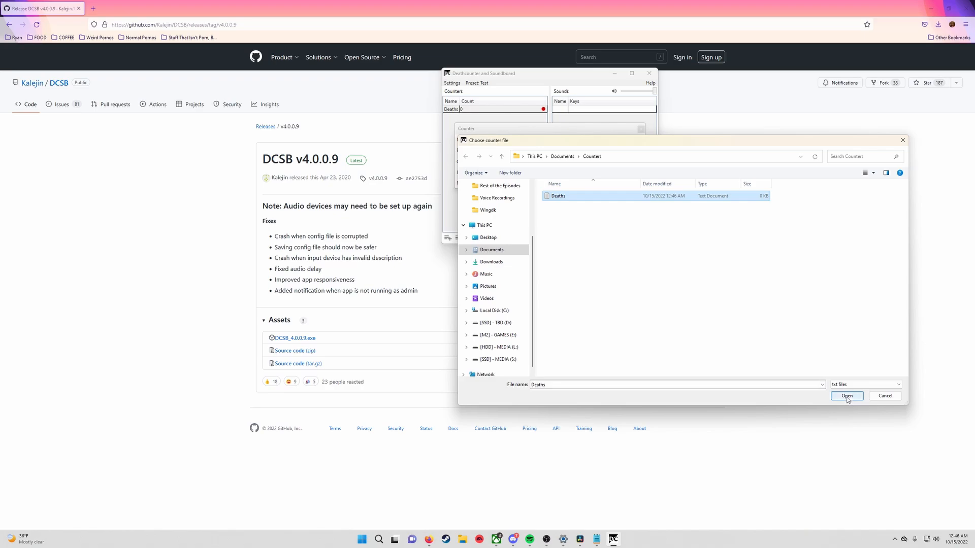
{"action": "left_click", "coordinate": [846, 397]}
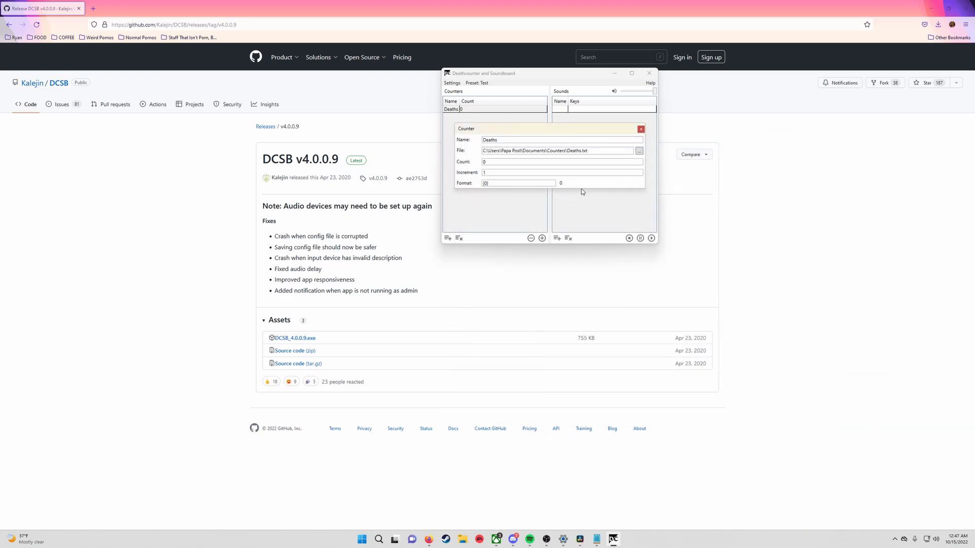
{"action": "left_click", "coordinate": [641, 130]}
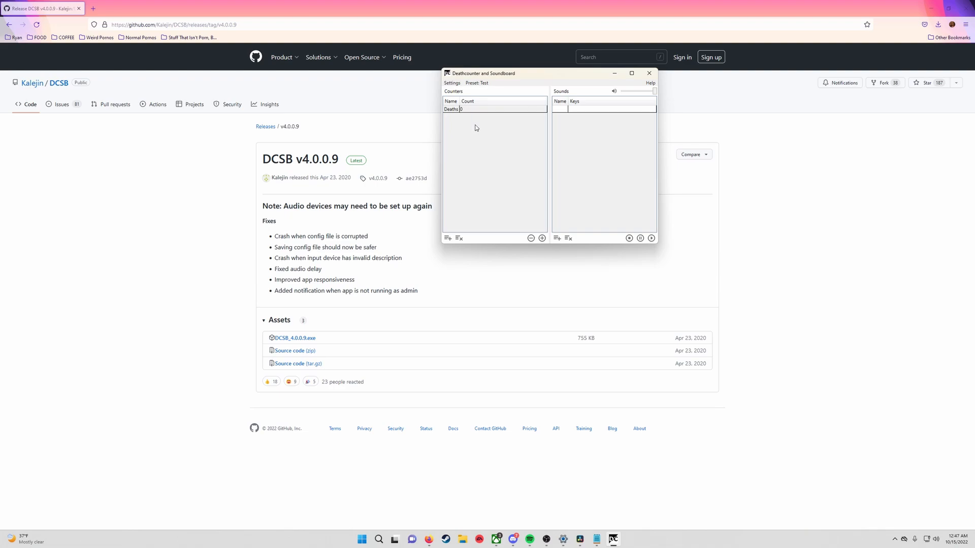
Step: Switch to OBS and add a new Text (GDI+) source named DEATHS to the TUTORIALS scene
{"action": "left_click", "coordinate": [546, 540]}
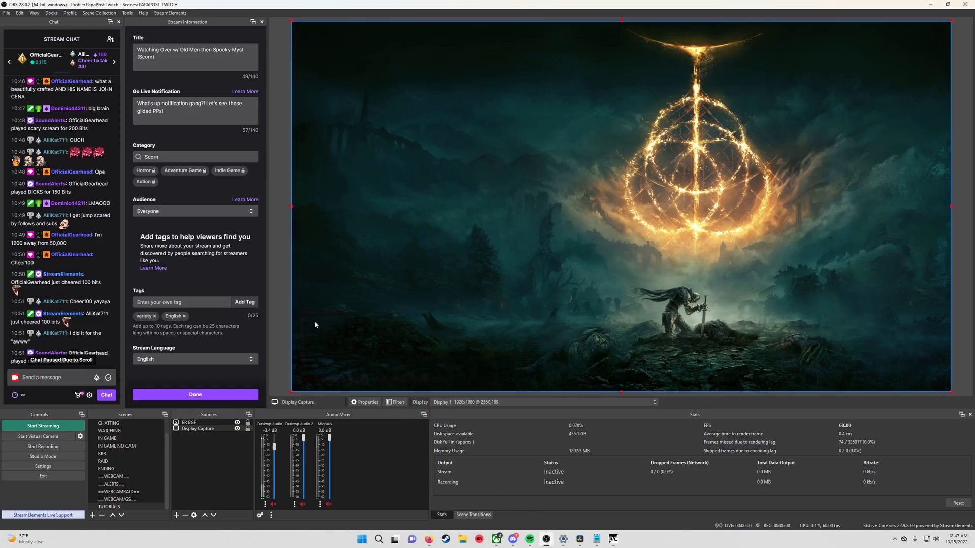
{"action": "left_click", "coordinate": [281, 293]}
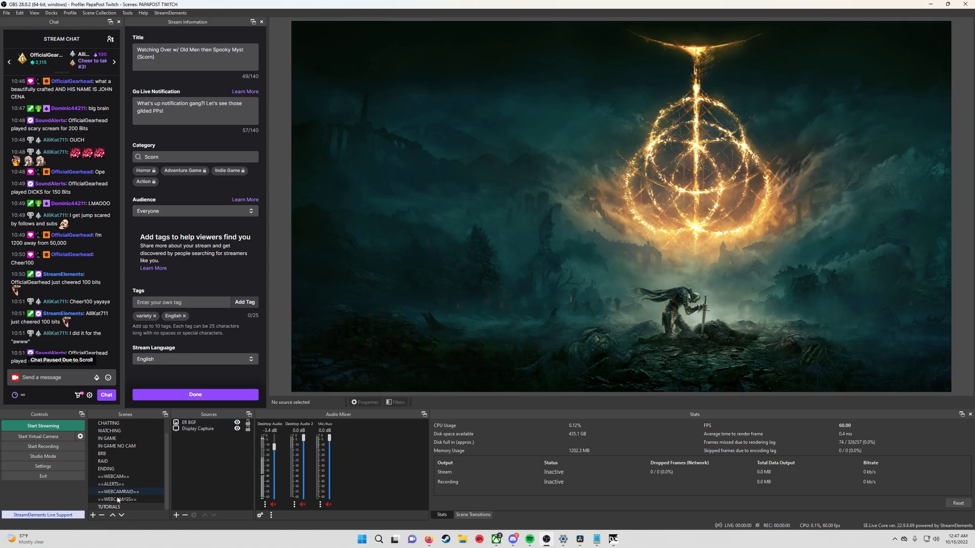
{"action": "left_click", "coordinate": [177, 516]}
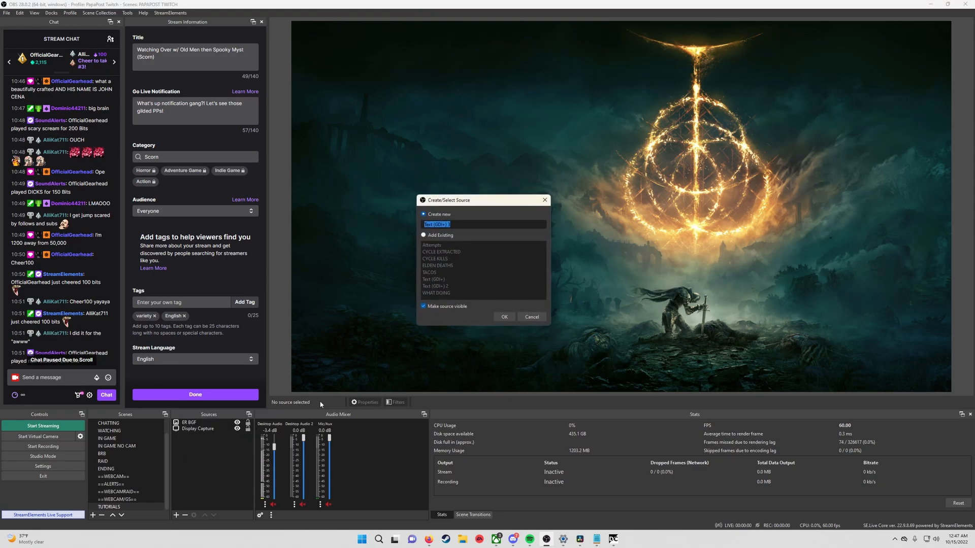
{"action": "type", "text": "DEATHS"}
{"action": "key", "text": "Return"}
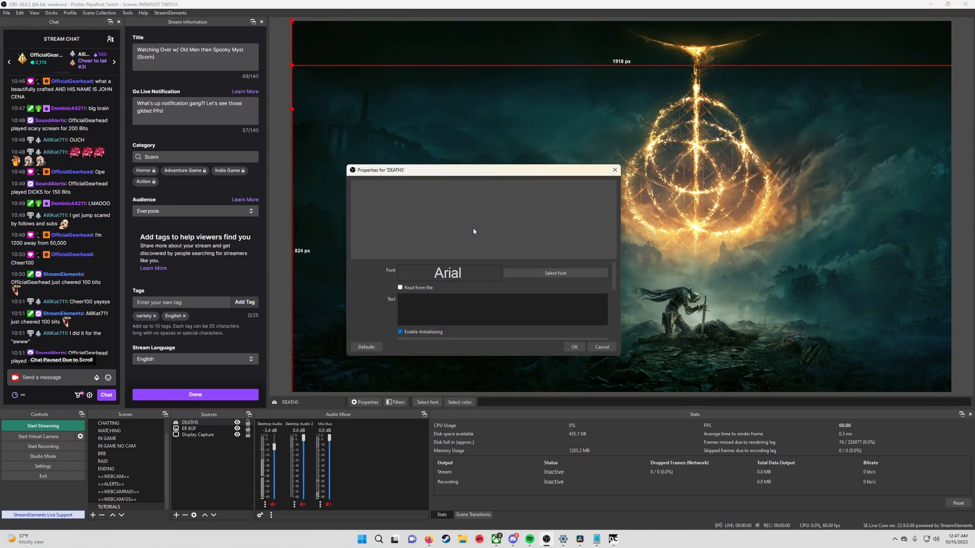
Step: Make the DEATHS text source read from Deaths.txt in the Documents Counters folder
{"action": "left_click", "coordinate": [400, 288]}
{"action": "left_click", "coordinate": [594, 300]}
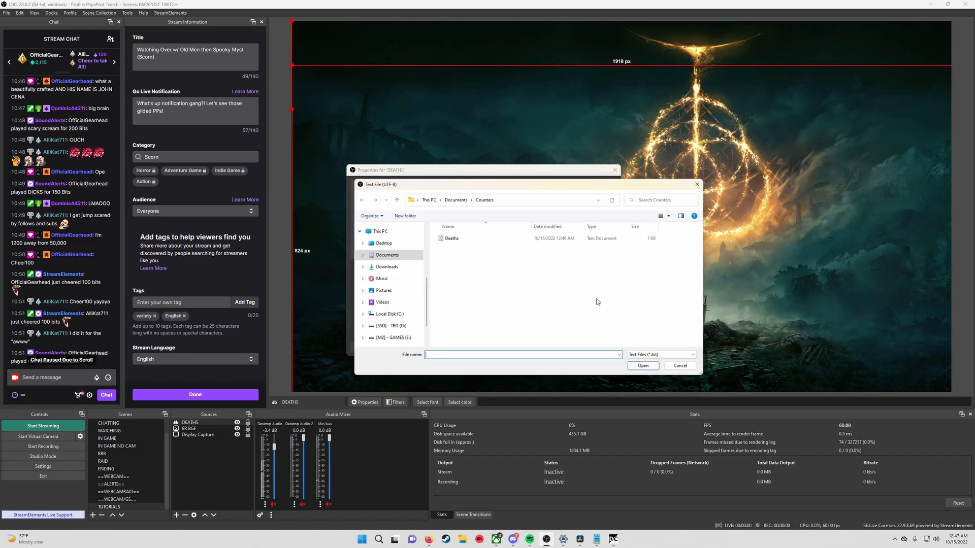
{"action": "left_click", "coordinate": [468, 239]}
{"action": "left_click", "coordinate": [644, 367]}
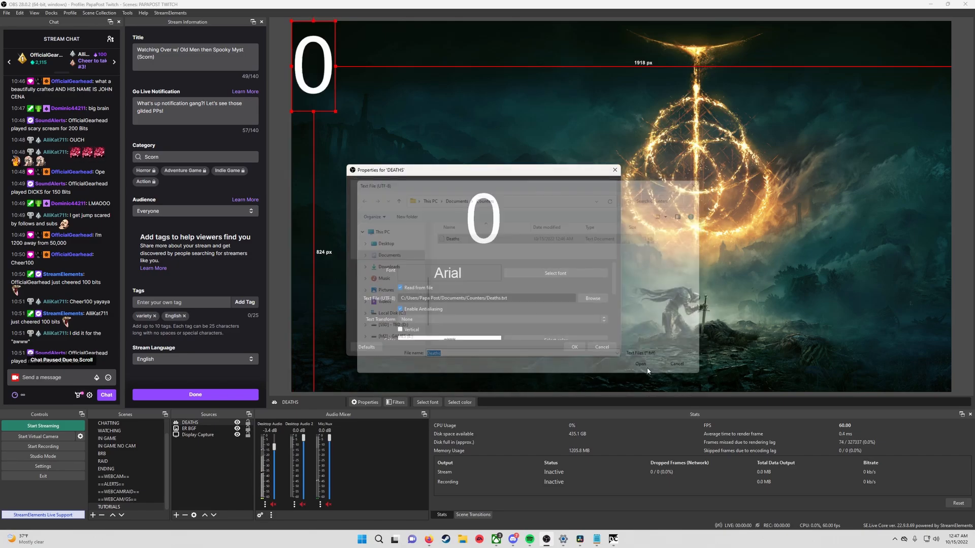
Step: Try the Acmatic font for the DEATHS text source
{"action": "left_click", "coordinate": [537, 275]}
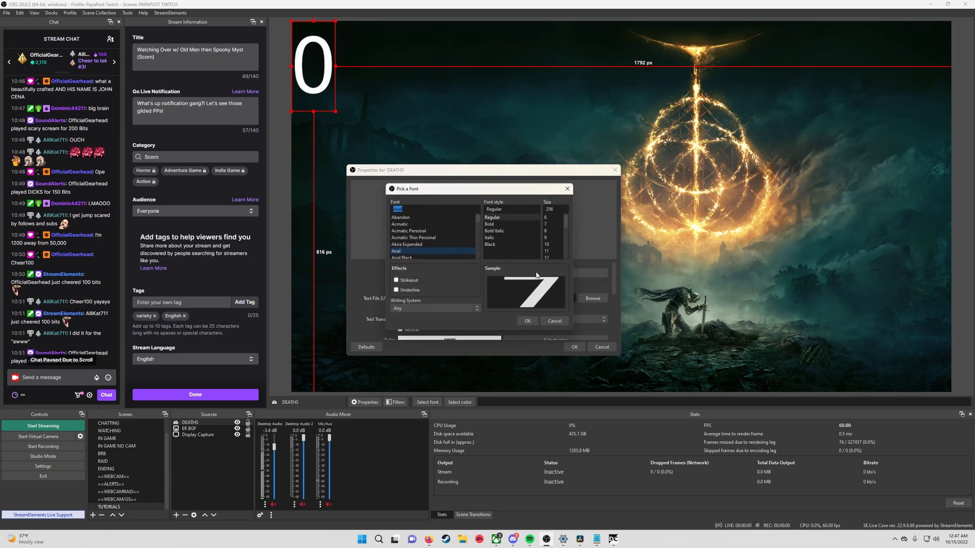
{"action": "left_click", "coordinate": [407, 223]}
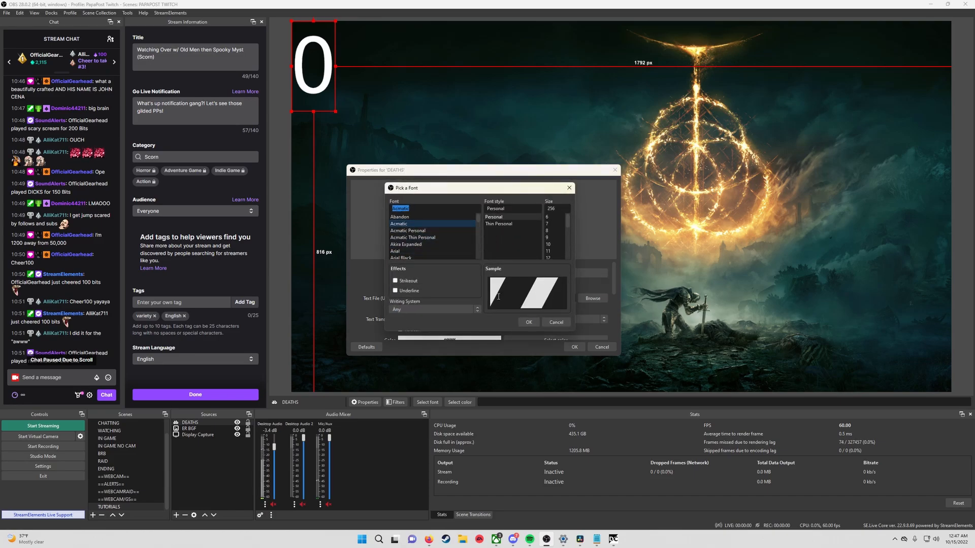
{"action": "left_click", "coordinate": [528, 323]}
Step: Set the DEATHS text color to red (#ff0000) and accept the source properties
{"action": "left_click", "coordinate": [508, 318]}
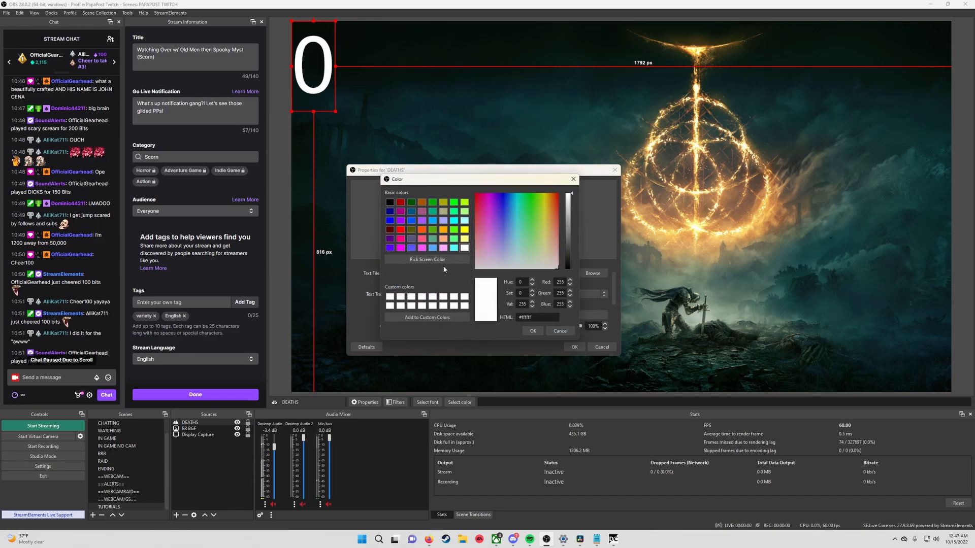
{"action": "left_click", "coordinate": [401, 230]}
{"action": "left_click", "coordinate": [533, 331]}
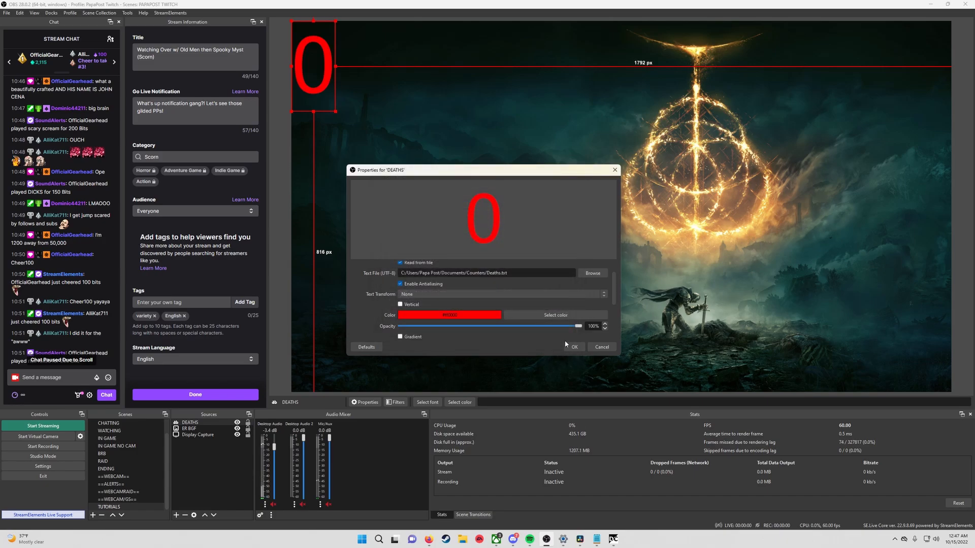
{"action": "left_click", "coordinate": [573, 347]}
{"action": "left_click", "coordinate": [361, 165]}
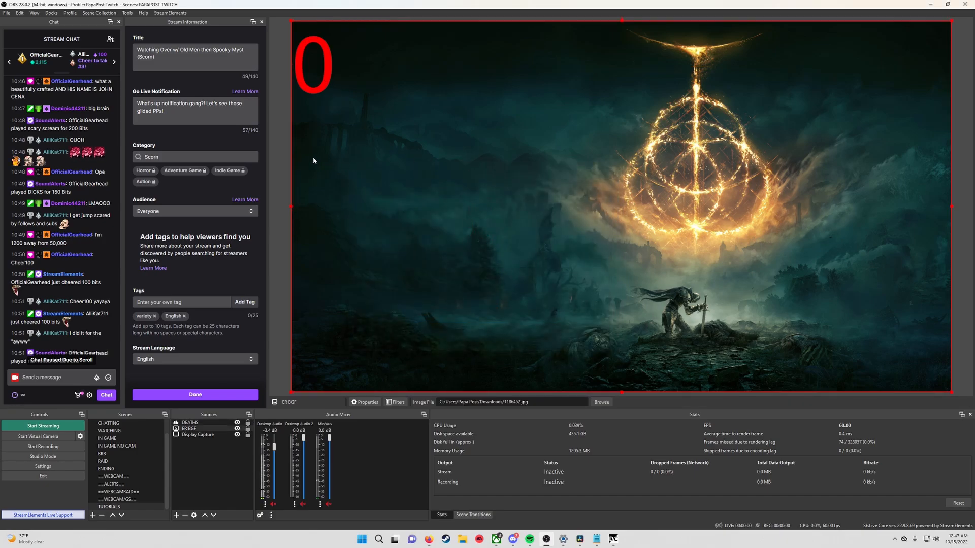
Step: Test the counter's increment hotkey by raising the Deaths count one at a time to 6
{"action": "key", "text": "KP_Add"}
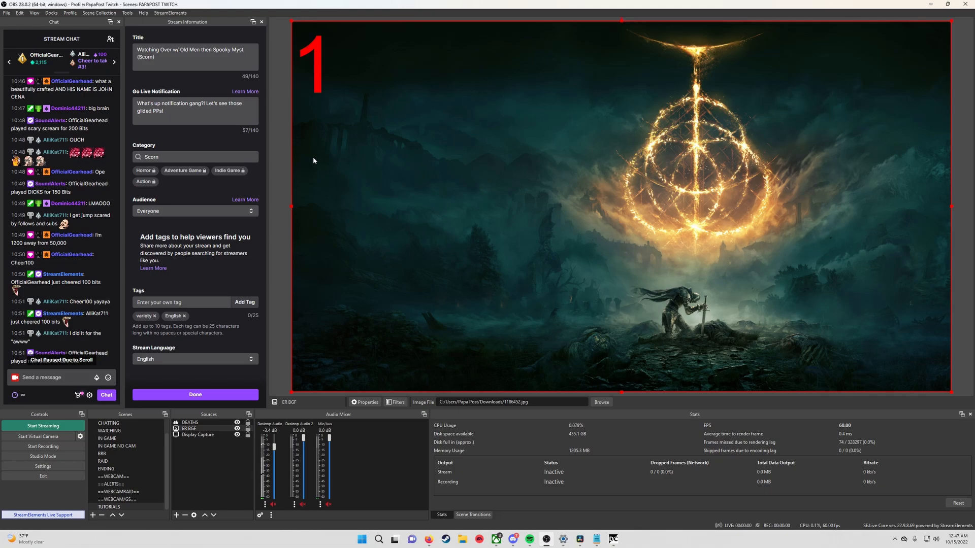
{"action": "key", "text": "KP_Add"}
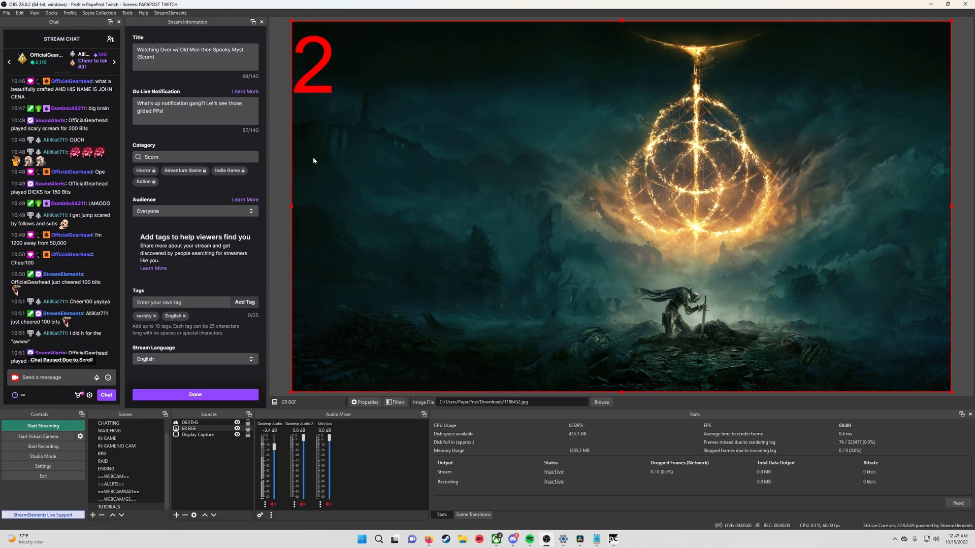
{"action": "key", "text": "KP_Add"}
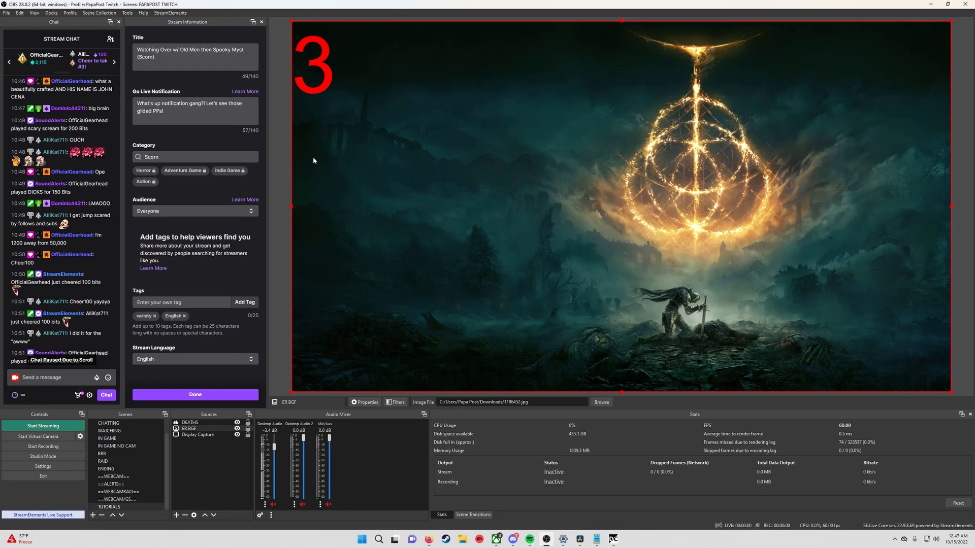
{"action": "key", "text": "KP_Add"}
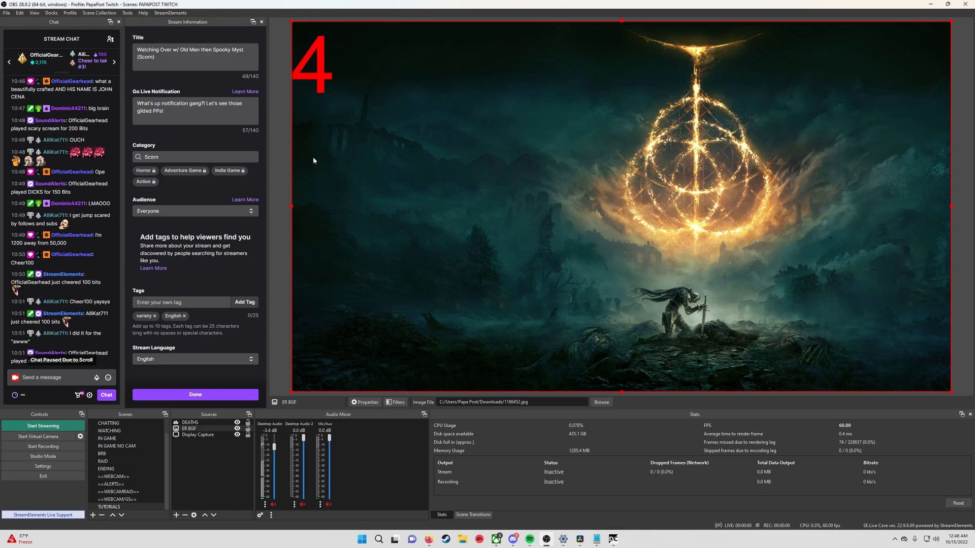
{"action": "key", "text": "KP_Add"}
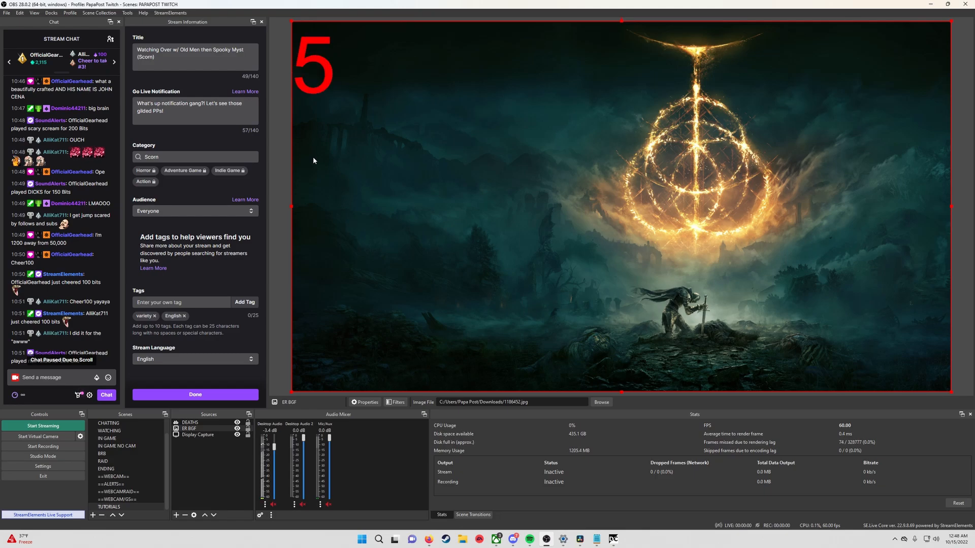
{"action": "key", "text": "KP_Add"}
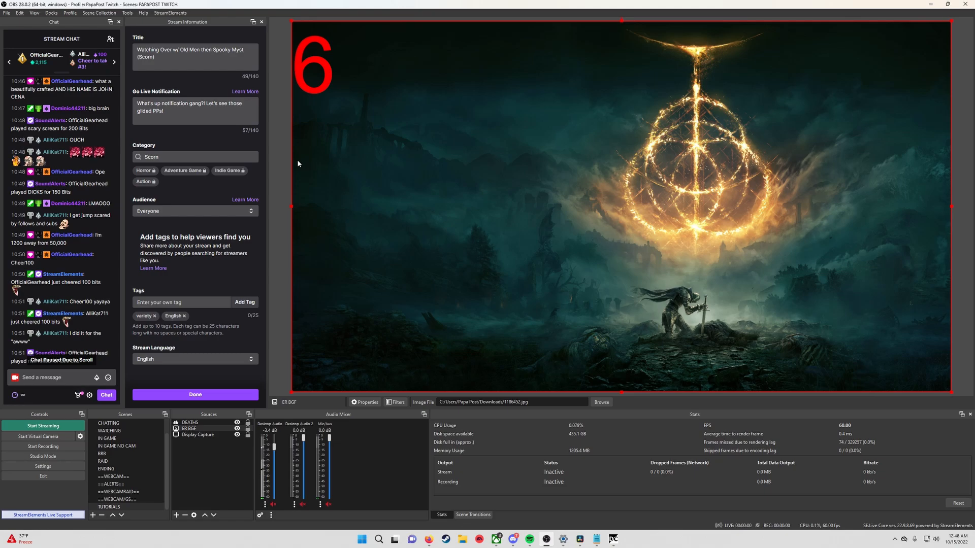
Step: Test the counter's decrement hotkey by lowering the Deaths count to 0
{"action": "key", "text": "KP_Subtract"}
{"action": "key", "text": "KP_Subtract"}
{"action": "key", "text": "KP_Subtract"}
{"action": "key", "text": "KP_Subtract"}
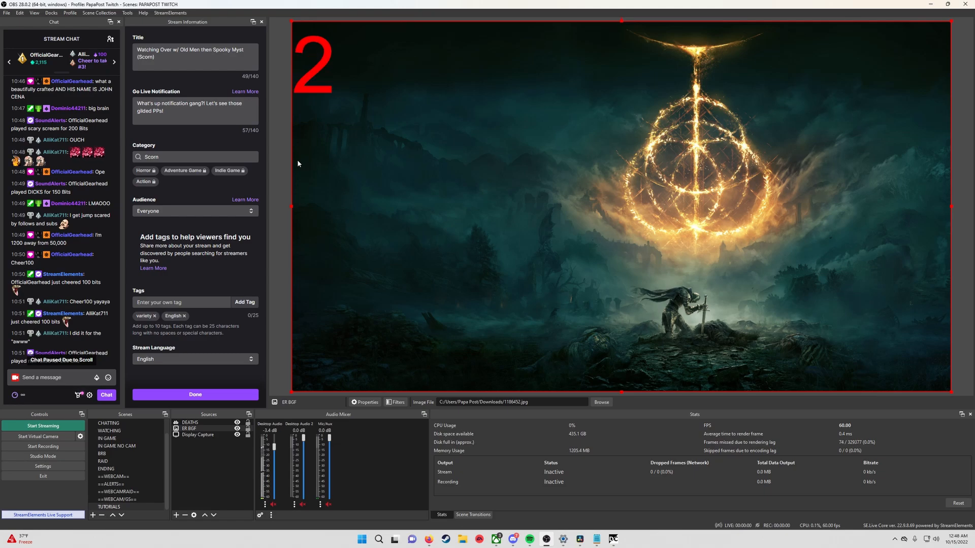
{"action": "key", "text": "KP_Subtract"}
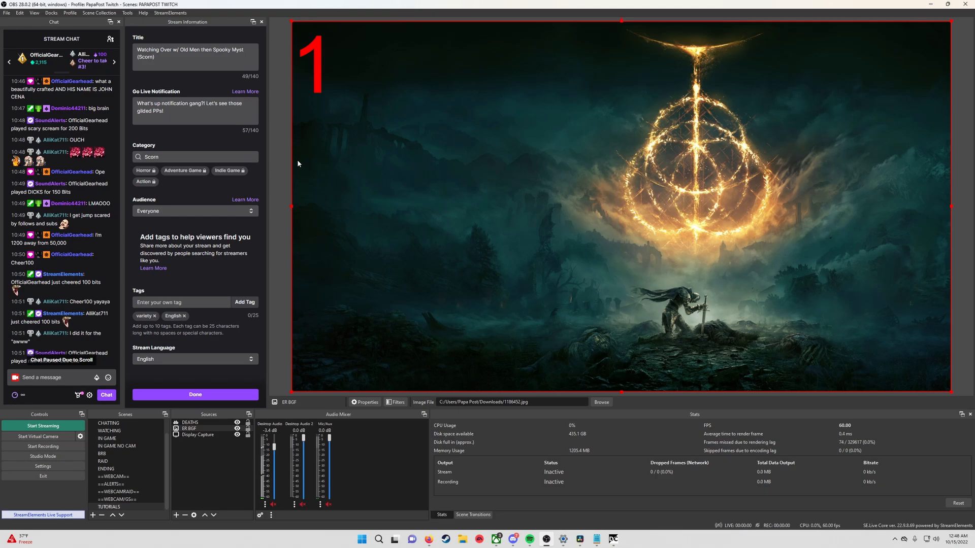
{"action": "key", "text": "KP_Subtract"}
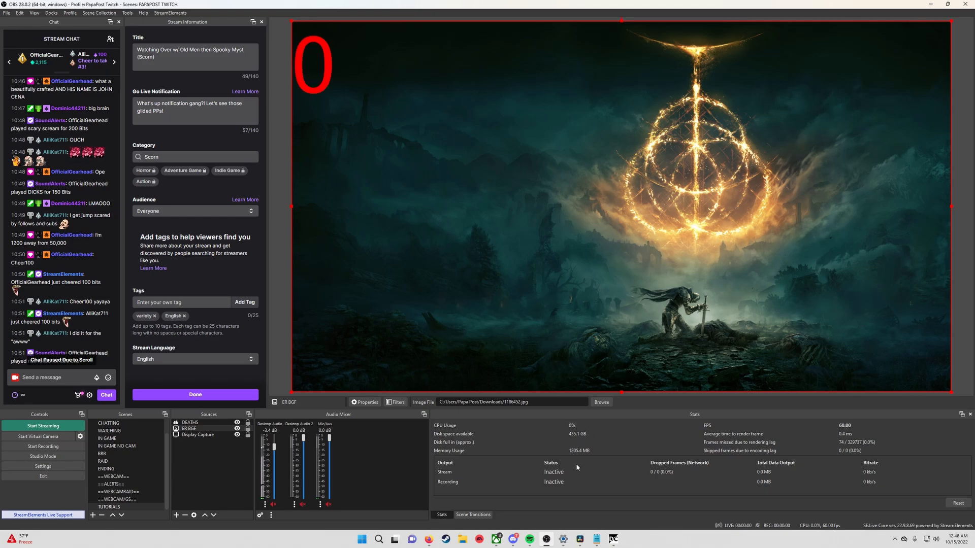
Step: Switch to Deathcounter and Soundboard, raise the Deaths count to 3, and review the counter key bindings in the settings
{"action": "left_click", "coordinate": [613, 539]}
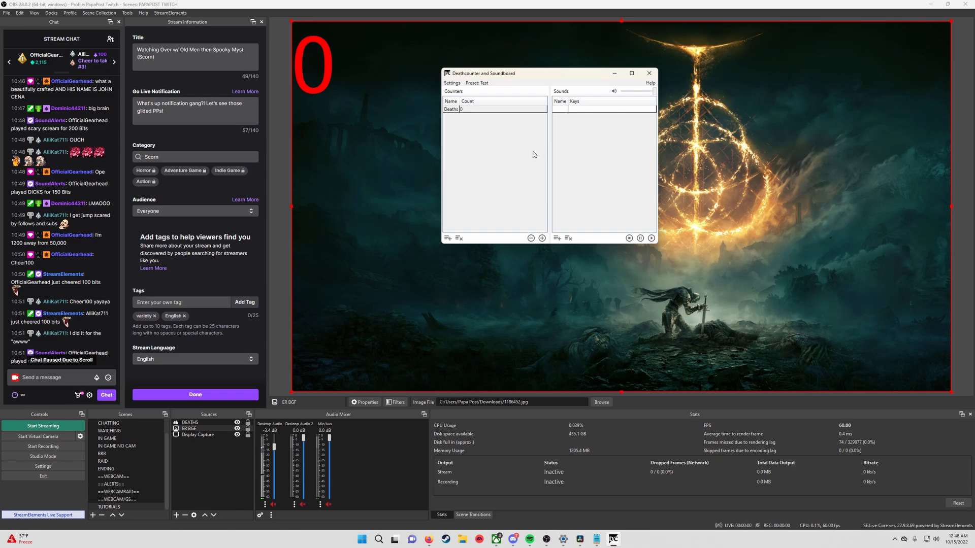
{"action": "left_click", "coordinate": [455, 110]}
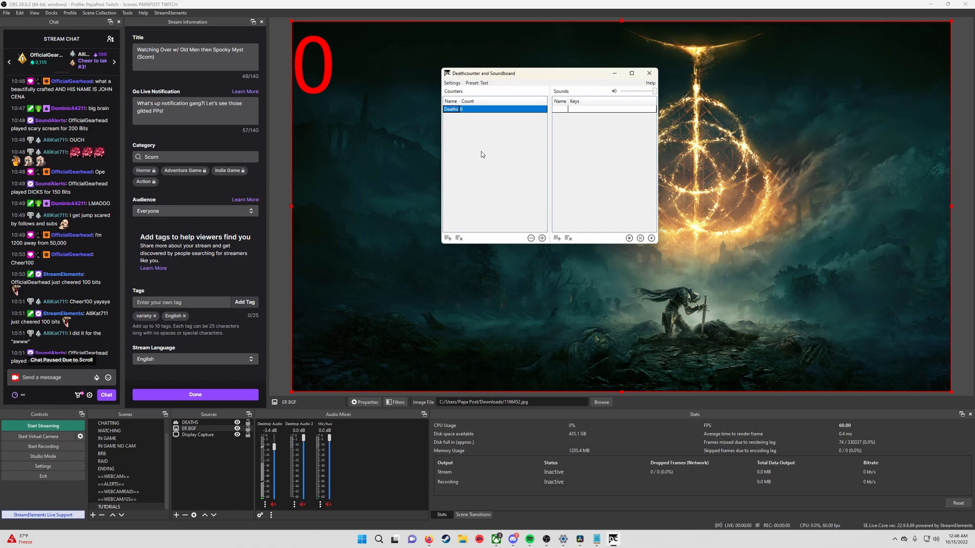
{"action": "key", "text": "KP_Add"}
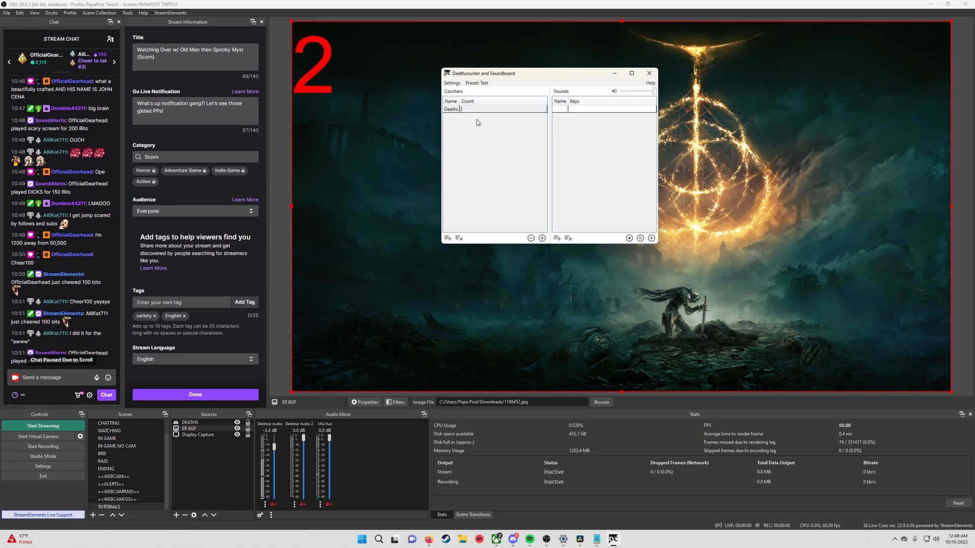
{"action": "key", "text": "KP_Add"}
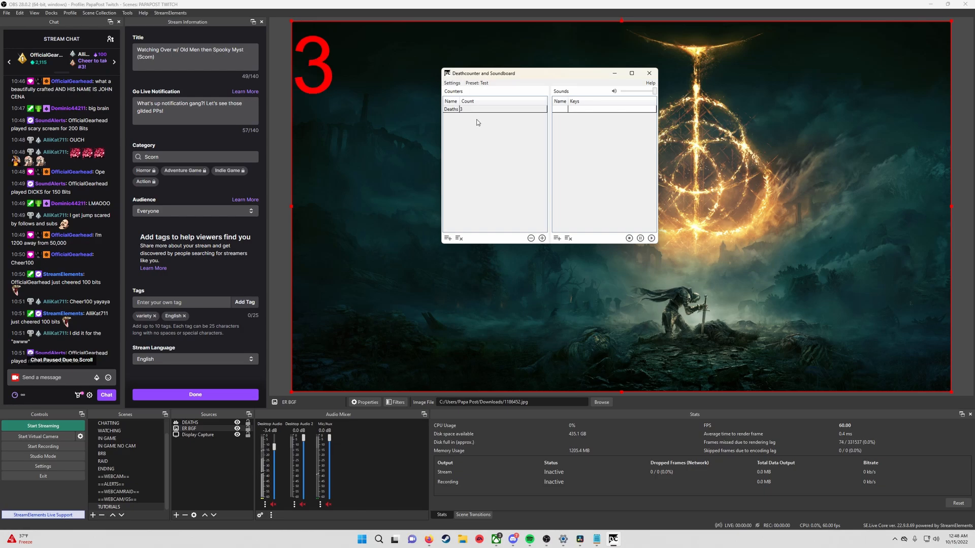
{"action": "left_click", "coordinate": [459, 84]}
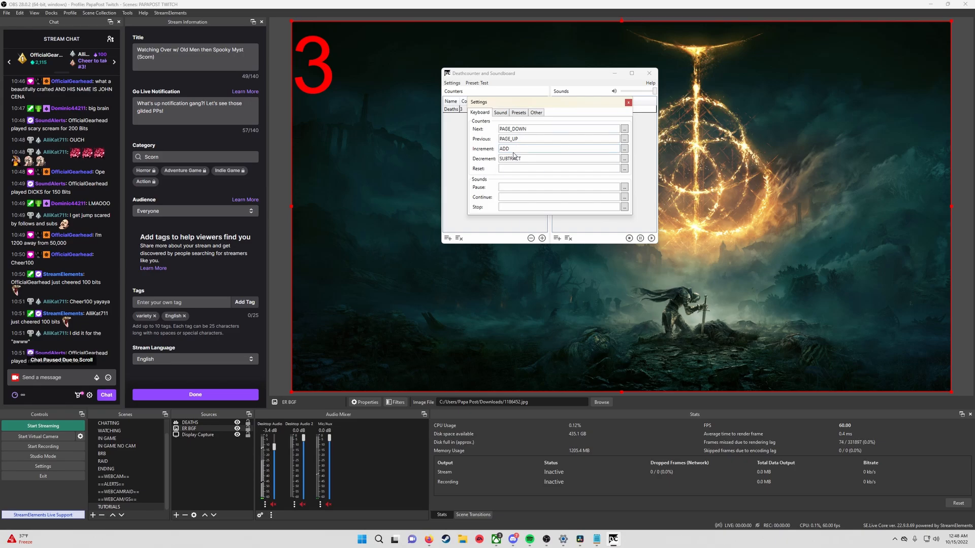
{"action": "left_click", "coordinate": [629, 102]}
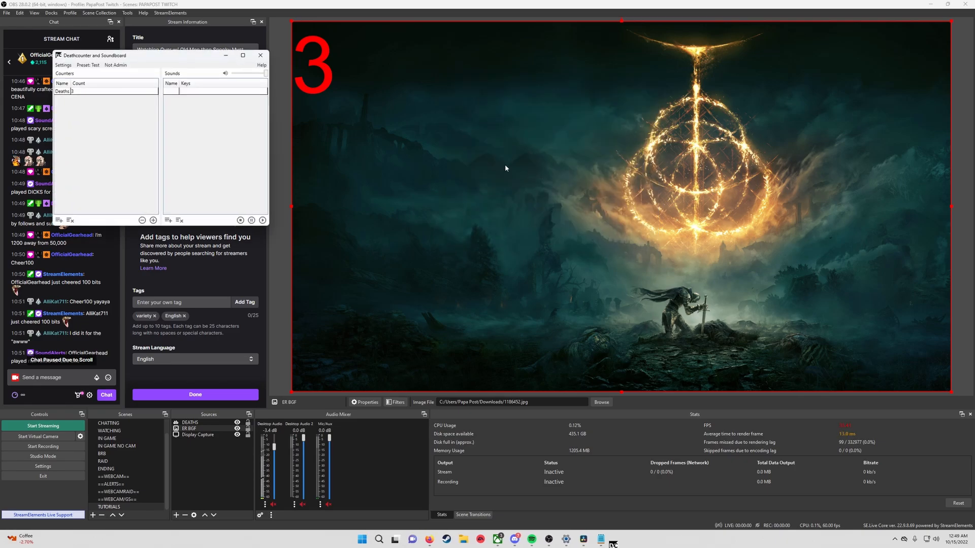
Step: Restart Deathcounter and Soundboard as administrator, allow it to make changes, and place its window over the OBS preview
{"action": "left_click_drag", "start_coordinate": [114, 68], "coordinate": [513, 92]}
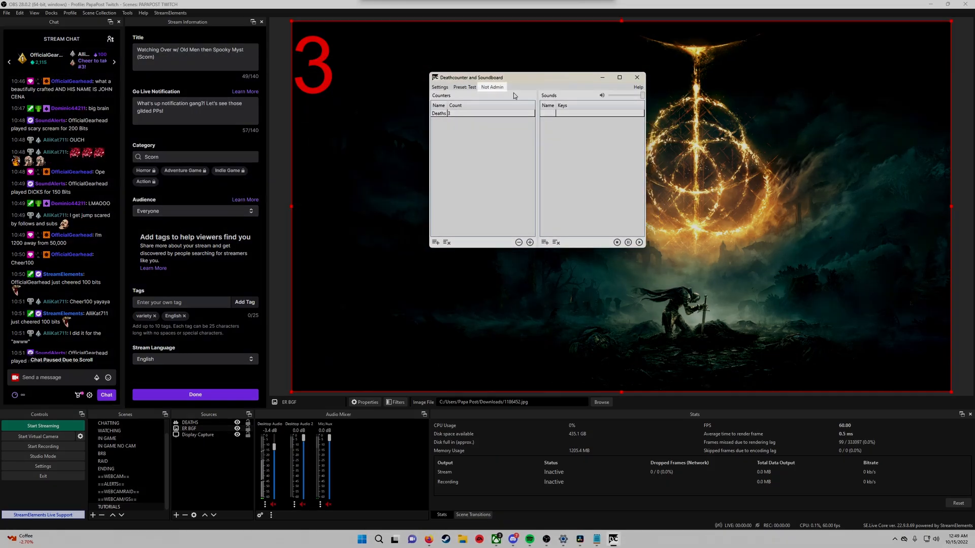
{"action": "left_click", "coordinate": [492, 87]}
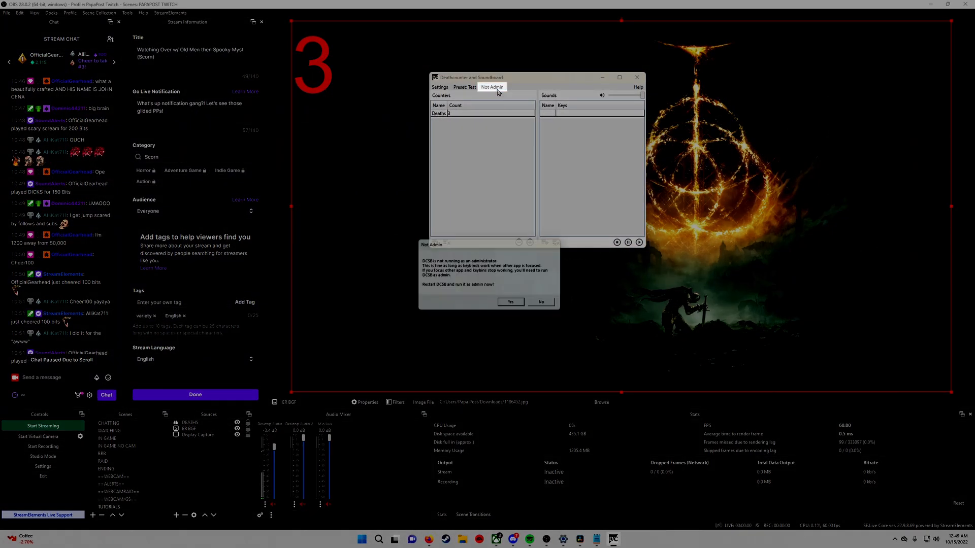
{"action": "left_click", "coordinate": [514, 304]}
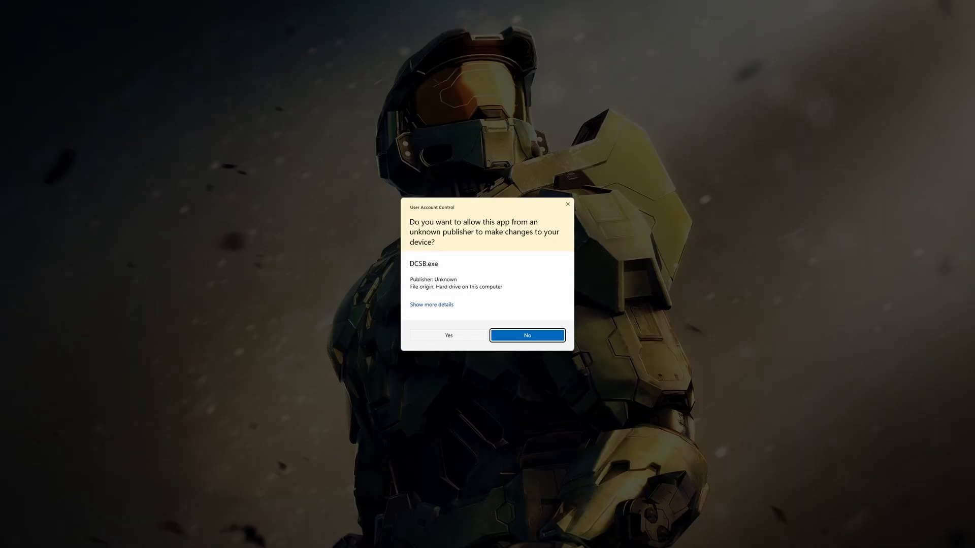
{"action": "left_click", "coordinate": [466, 334]}
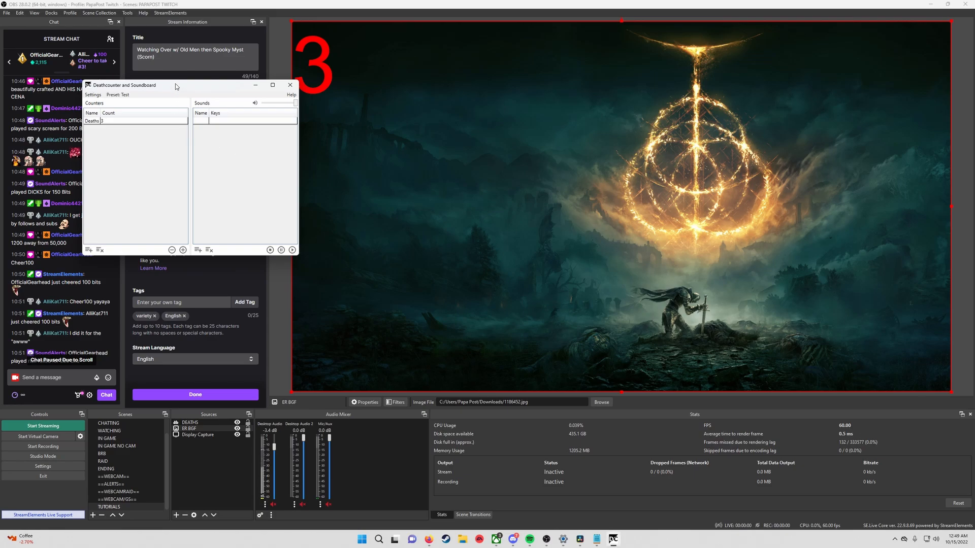
{"action": "left_click_drag", "start_coordinate": [175, 83], "coordinate": [511, 130]}
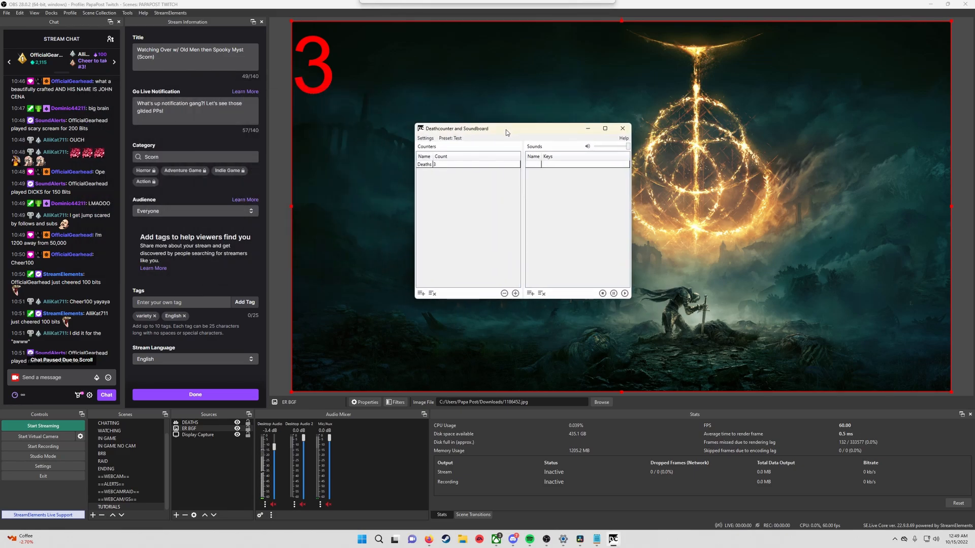
Step: Edit the Deaths counter's format to put the prefix "Deaths:" before the {0} placeholder
{"action": "left_click", "coordinate": [433, 165]}
{"action": "right_click", "coordinate": [439, 166]}
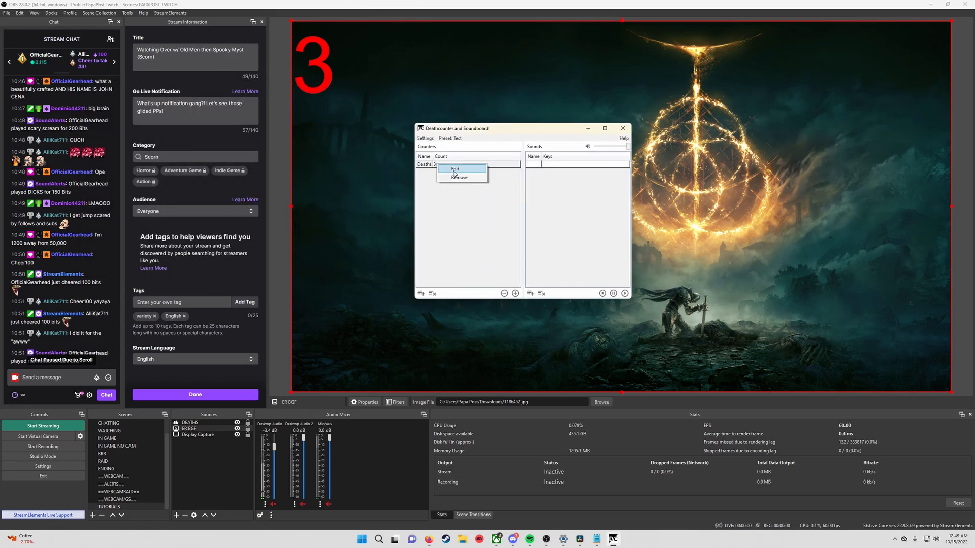
{"action": "left_click", "coordinate": [454, 173]}
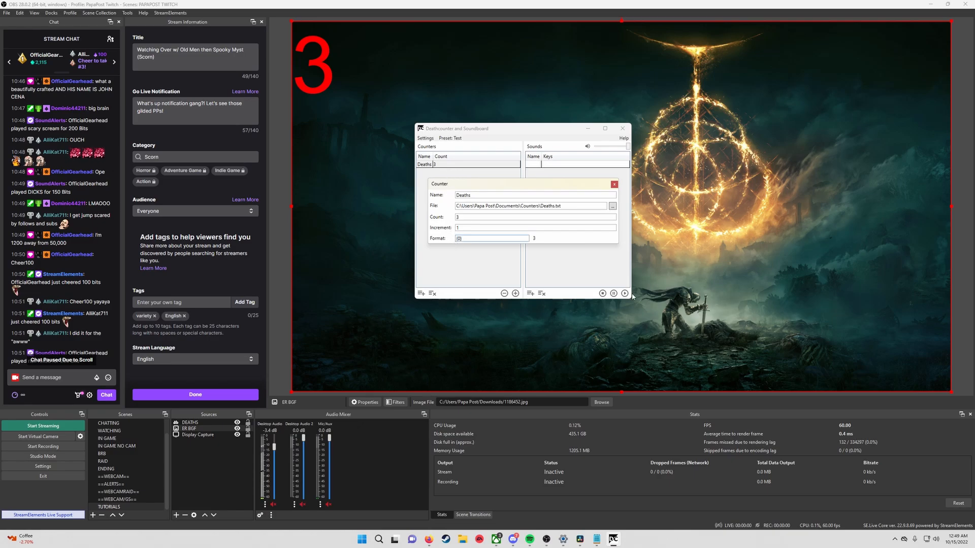
{"action": "type", "text": "dE"}
{"action": "type", "text": "eaths:"}
{"action": "left_click", "coordinate": [614, 185]}
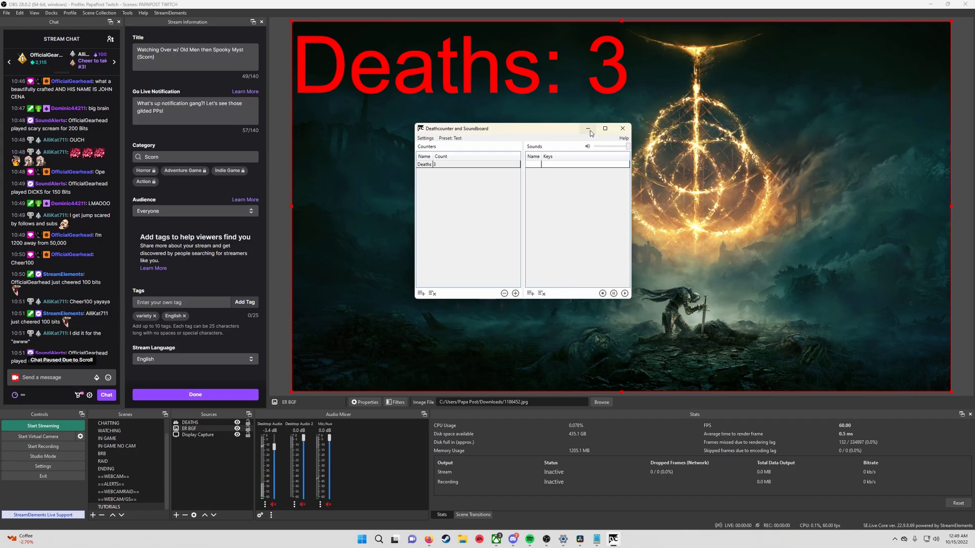
Step: Remove the "Deaths:" prefix from the Deaths counter's format, leaving the {0} placeholder, and minimize Deathcounter and Soundboard
{"action": "right_click", "coordinate": [428, 165]}
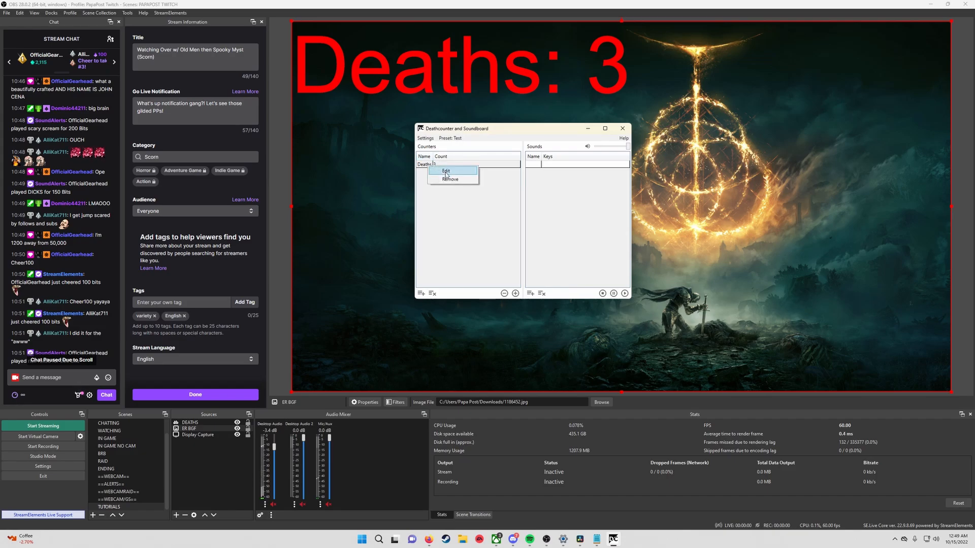
{"action": "left_click", "coordinate": [448, 172]}
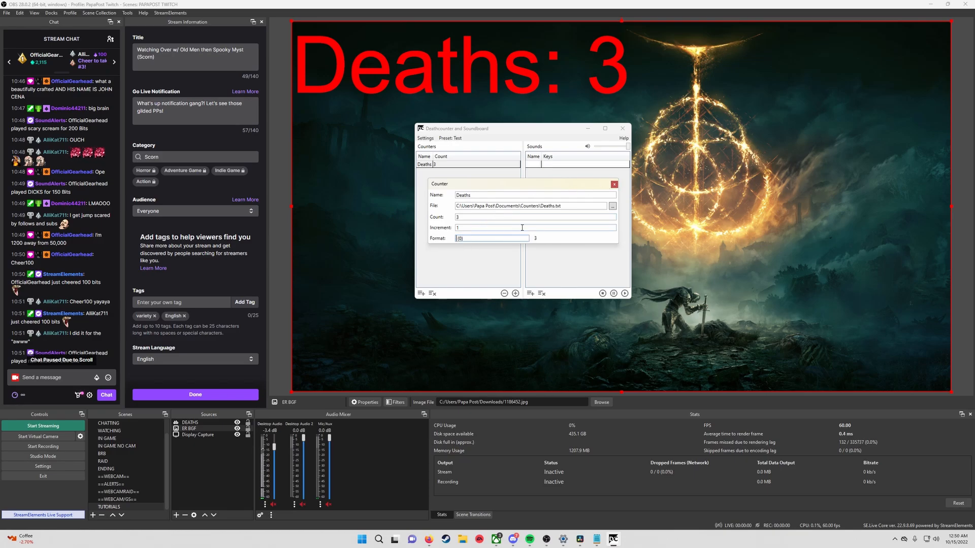
{"action": "left_click", "coordinate": [614, 184]}
{"action": "left_click", "coordinate": [587, 129]}
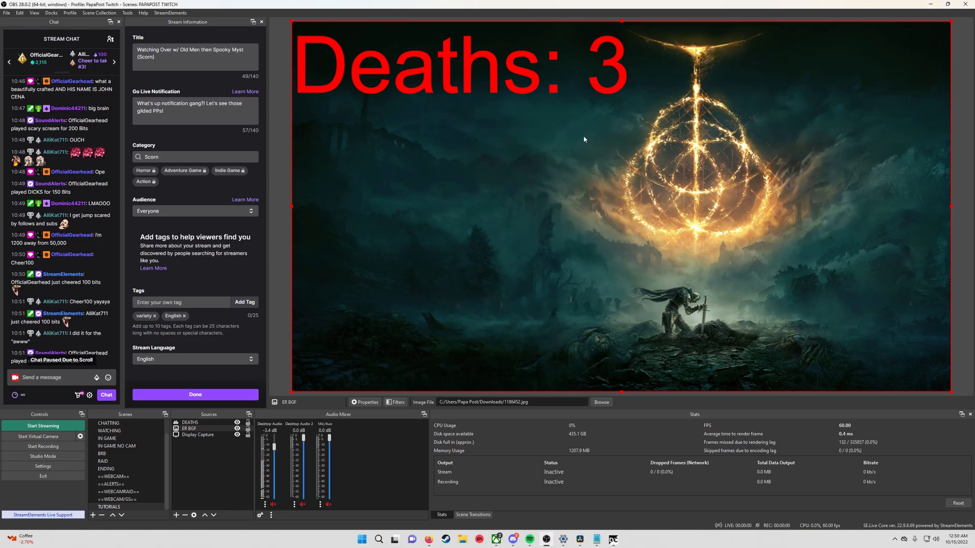
Step: Add a new text source named "Times Died" to the scene with the text "Times Died"
{"action": "left_click", "coordinate": [176, 515]}
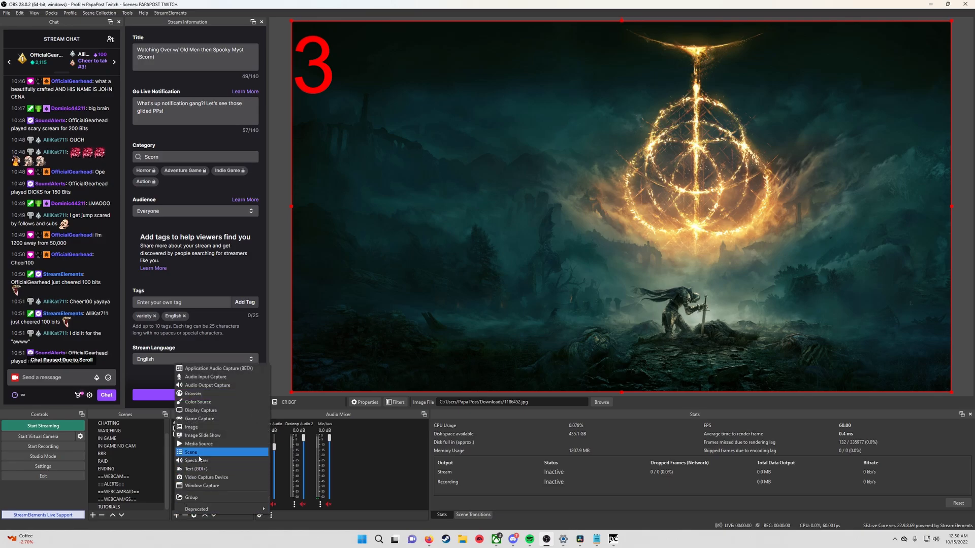
{"action": "left_click", "coordinate": [201, 470]}
{"action": "type", "text": "Times Died"}
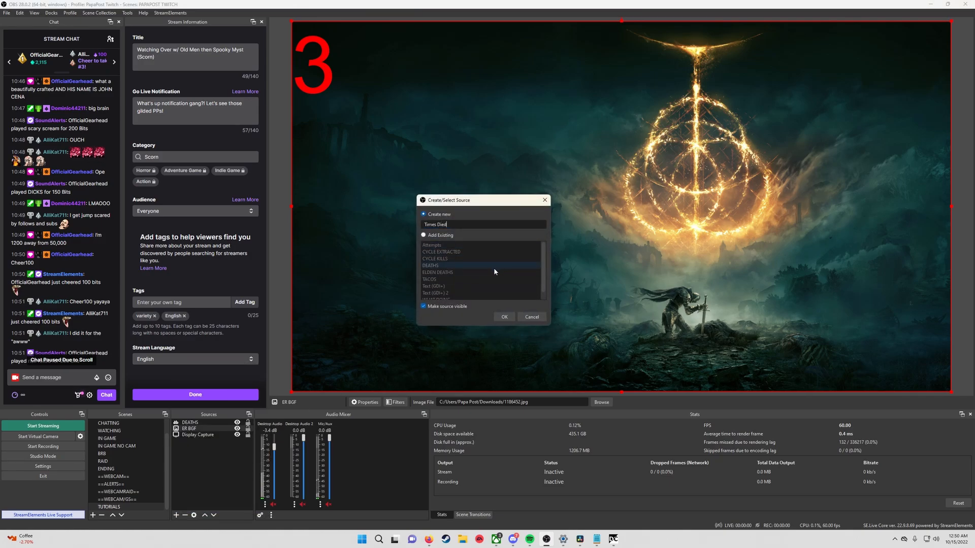
{"action": "key", "text": "Return"}
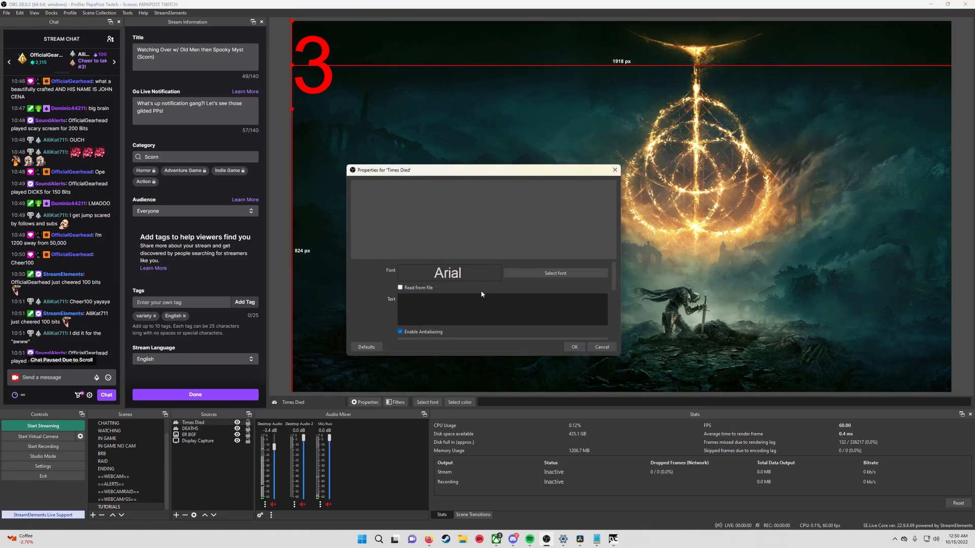
{"action": "type", "text": "Times Died"}
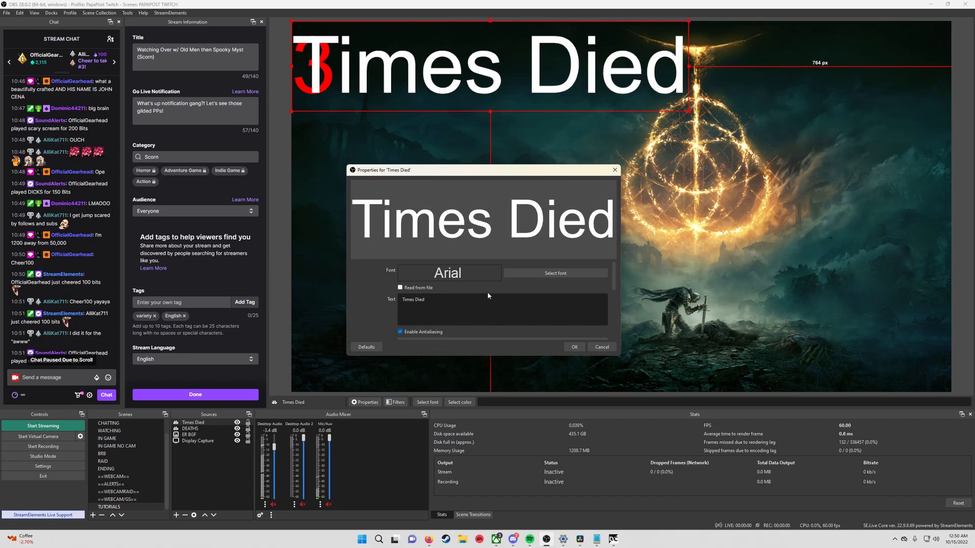
{"action": "left_click", "coordinate": [574, 347]}
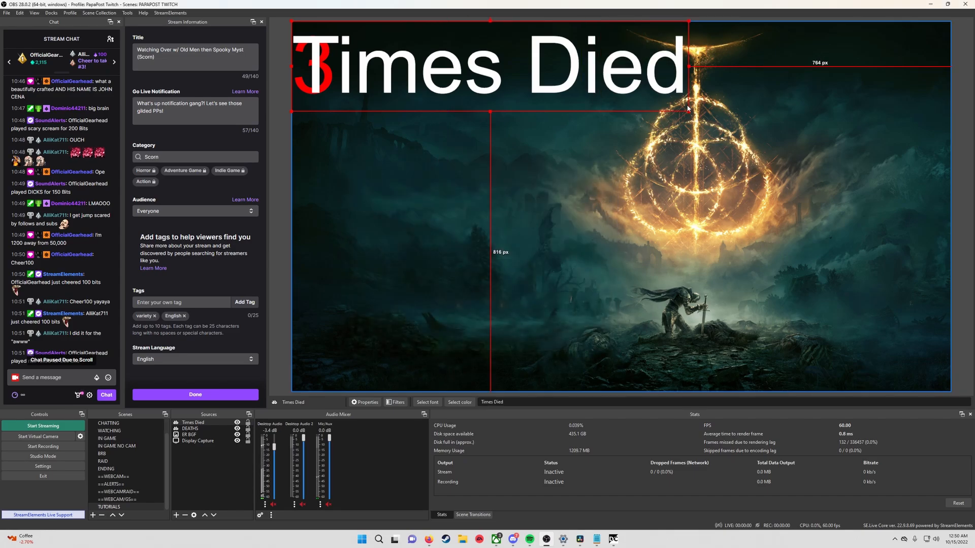
Step: Shrink the Times Died label and place it near the canvas's upper right corner, with the DEATHS count directly to its right
{"action": "left_click_drag", "start_coordinate": [630, 78], "coordinate": [892, 79]}
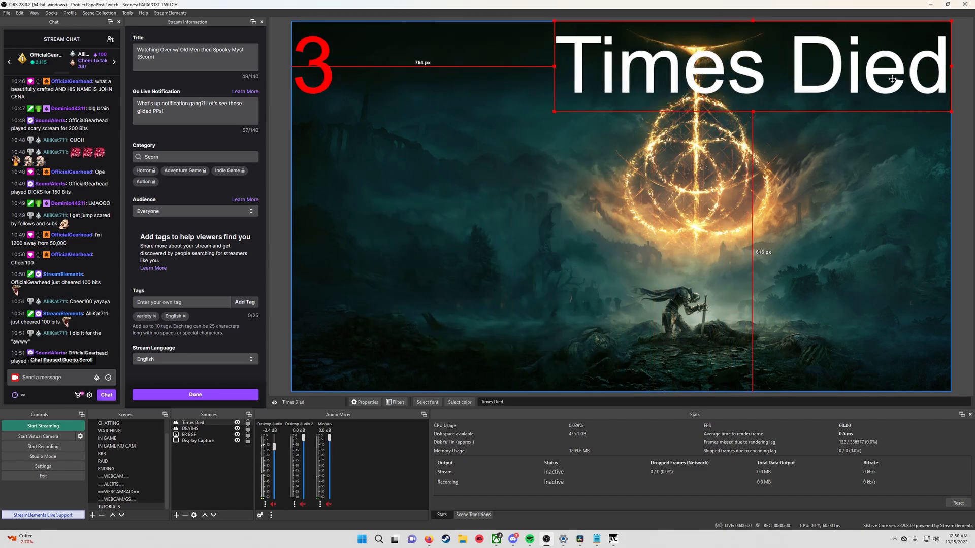
{"action": "left_click_drag", "start_coordinate": [556, 112], "coordinate": [655, 81]}
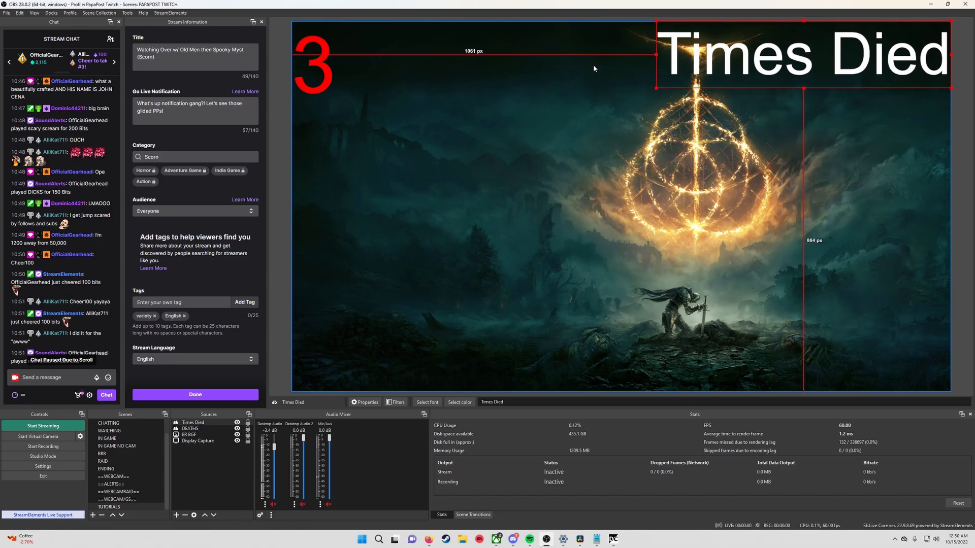
{"action": "left_click_drag", "start_coordinate": [334, 76], "coordinate": [924, 130]}
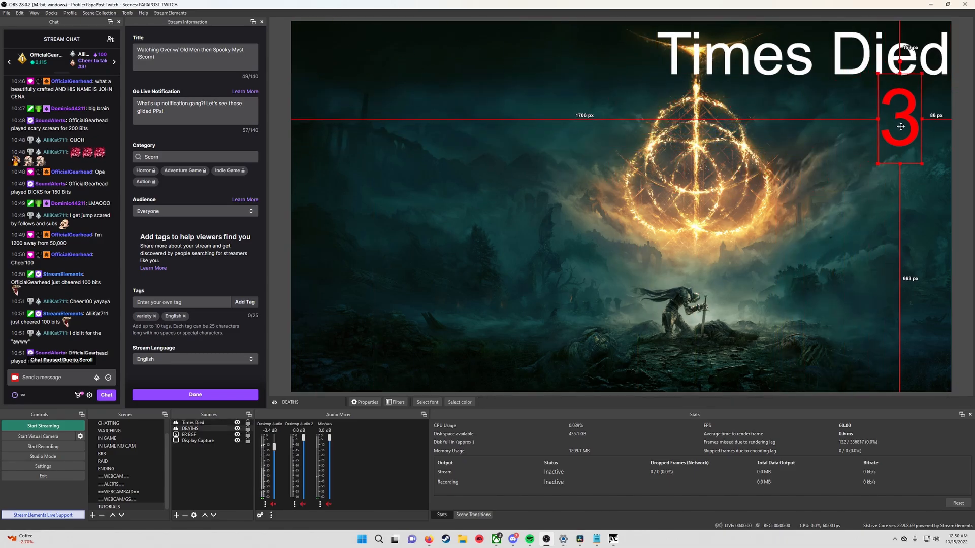
{"action": "left_click", "coordinate": [771, 54]}
{"action": "left_click_drag", "start_coordinate": [772, 55], "coordinate": [746, 54]}
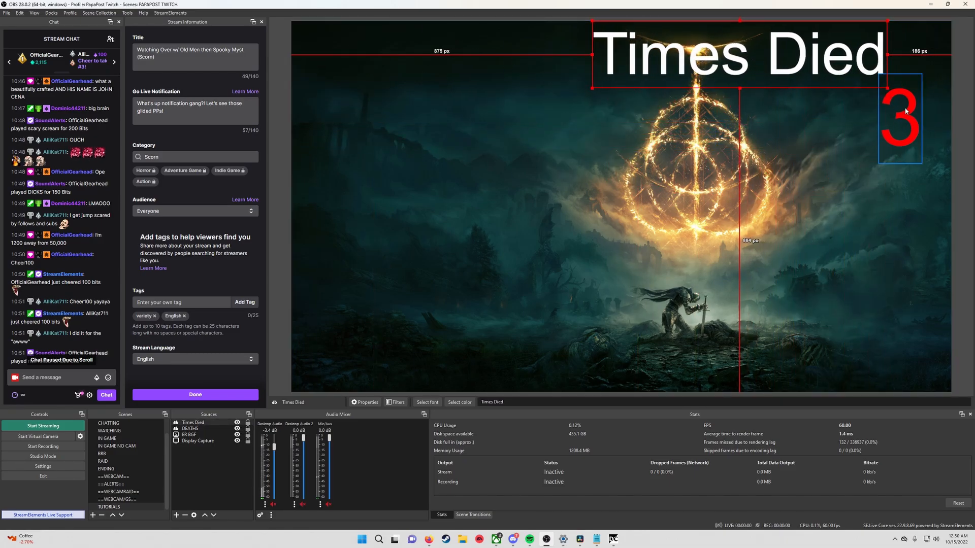
{"action": "left_click_drag", "start_coordinate": [903, 106], "coordinate": [921, 45]}
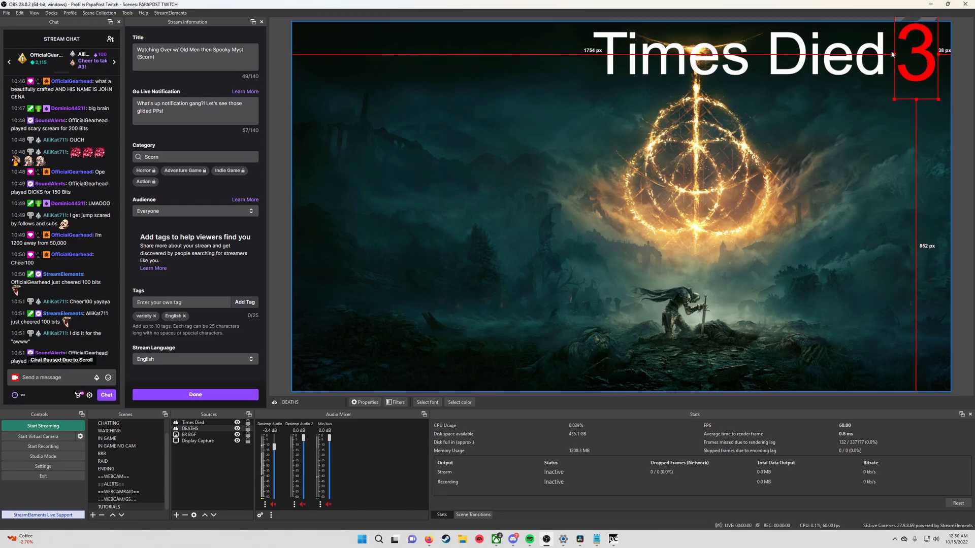
Step: Create a group named "Death Counter" and place the Times Died and DEATHS sources in it
{"action": "left_click", "coordinate": [192, 503]}
{"action": "left_click", "coordinate": [176, 516]}
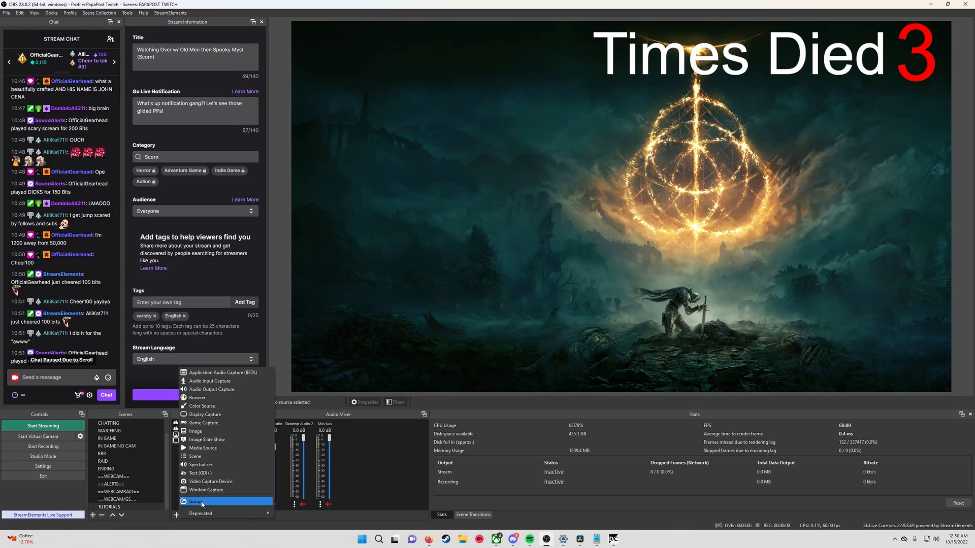
{"action": "left_click", "coordinate": [205, 502]}
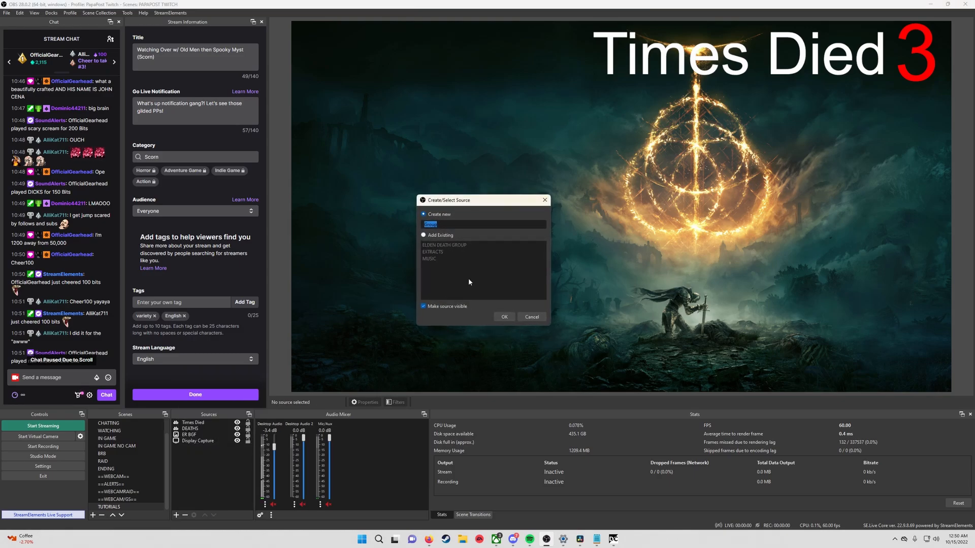
{"action": "type", "text": "Death Counter"}
{"action": "key", "text": "Return"}
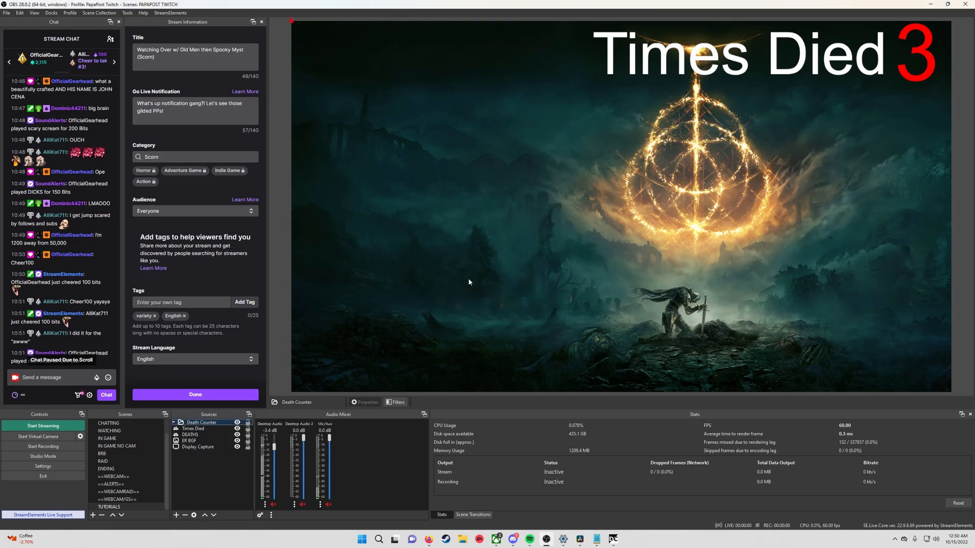
{"action": "left_click", "coordinate": [200, 429]}
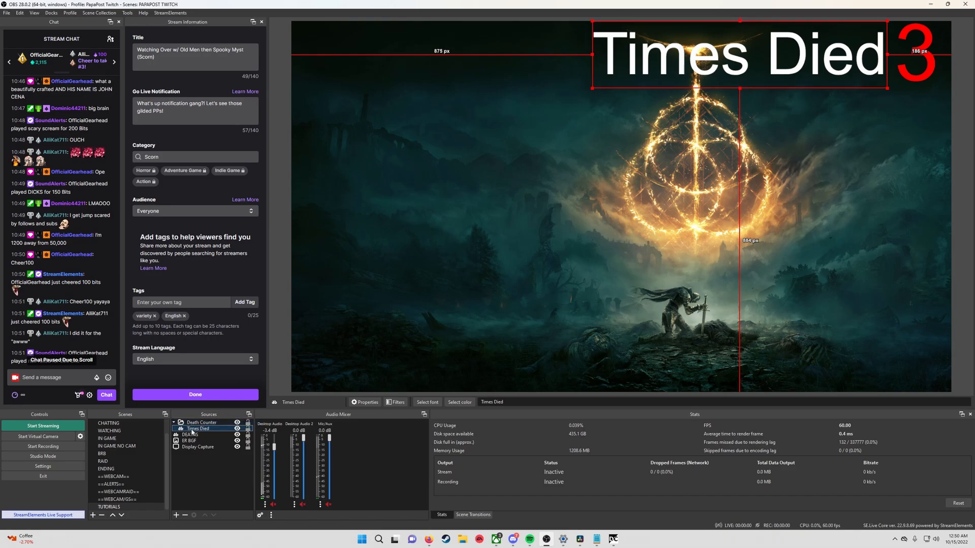
{"action": "left_click_drag", "start_coordinate": [192, 435], "coordinate": [201, 430]}
{"action": "left_click", "coordinate": [218, 422]}
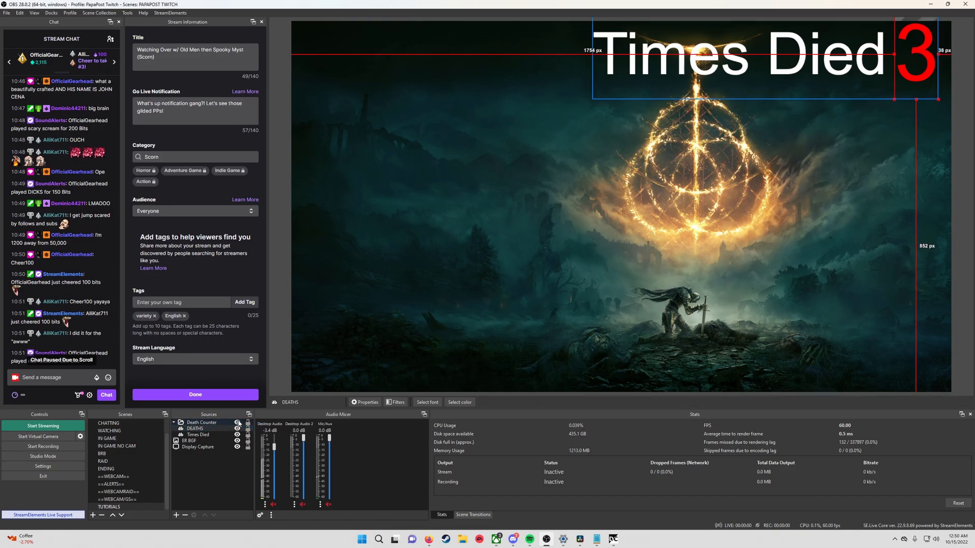
Step: Toggle the Death Counter group's visibility, collapse it, and move it about 25 px below the canvas's top edge and 69 px from its right edge
{"action": "left_click", "coordinate": [237, 422]}
{"action": "left_click", "coordinate": [237, 422]}
{"action": "left_click", "coordinate": [238, 423]}
{"action": "left_click", "coordinate": [237, 423]}
{"action": "left_click", "coordinate": [173, 423]}
{"action": "mouse_move", "coordinate": [723, 80]}
{"action": "left_mouse_down"}
{"action": "mouse_move", "coordinate": [716, 136]}
{"action": "mouse_move", "coordinate": [713, 92]}
{"action": "left_mouse_up"}
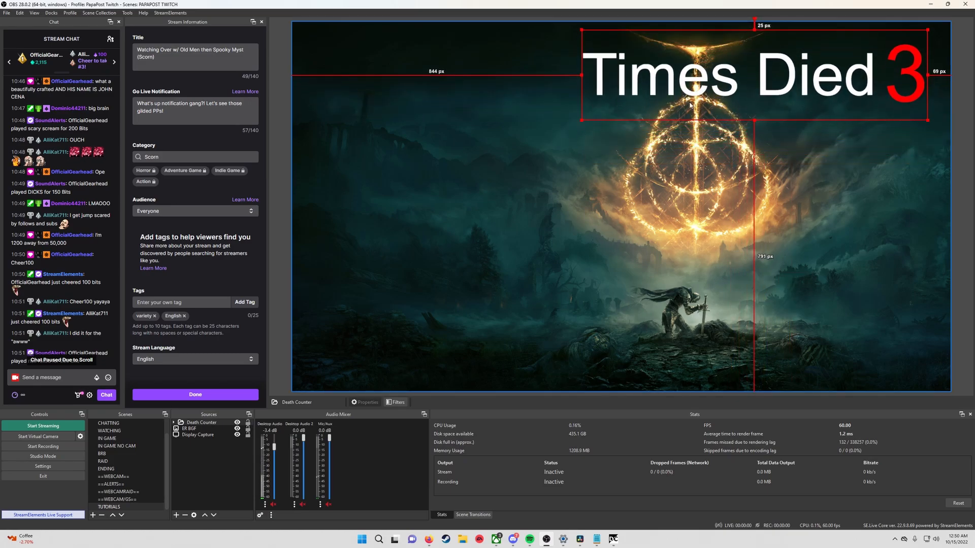
Step: Switch to Deathcounter and Soundboard and add a sound named "Death Sound" using fail-sound-effect.mp3 from Downloads
{"action": "left_click", "coordinate": [613, 539]}
{"action": "right_click", "coordinate": [573, 215]}
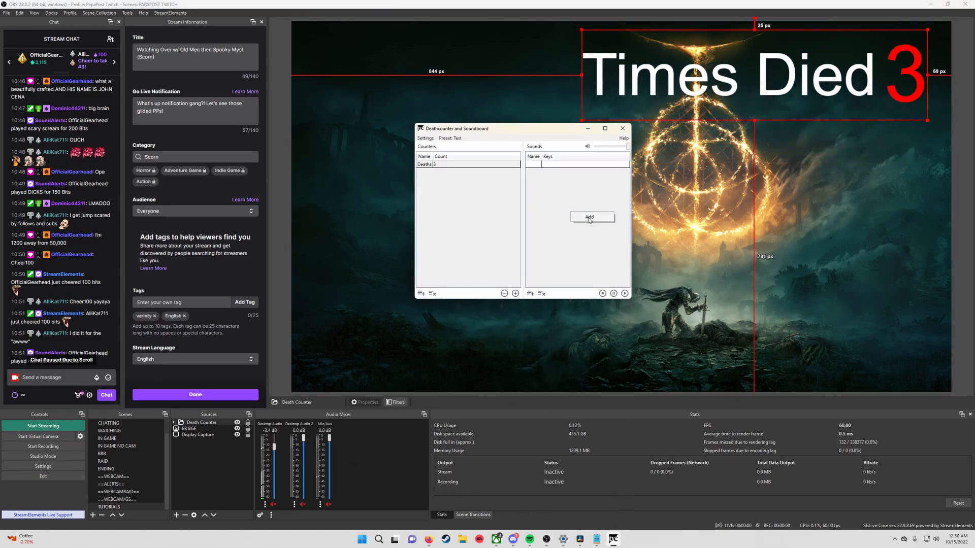
{"action": "left_click", "coordinate": [590, 217]}
{"action": "type", "text": "Death Sound"}
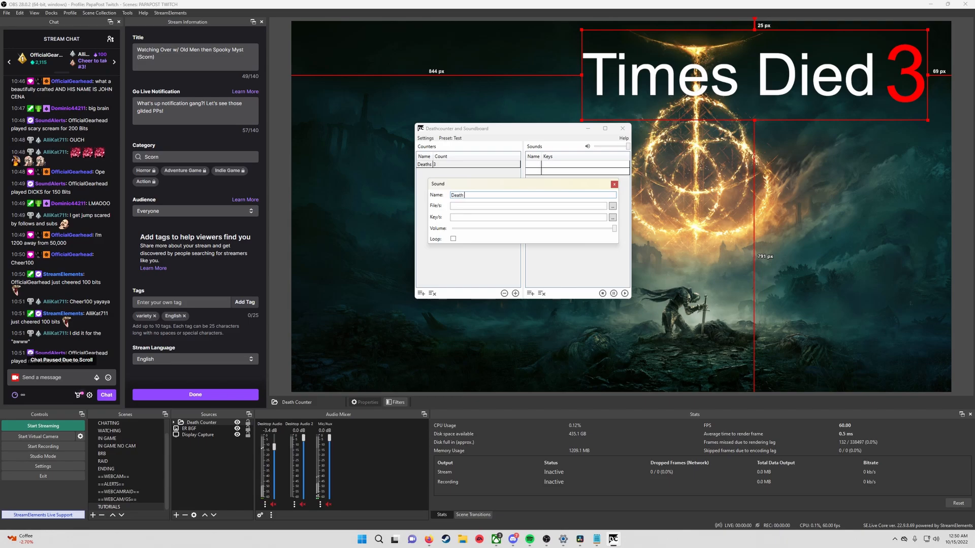
{"action": "left_click", "coordinate": [612, 206]}
{"action": "left_click", "coordinate": [464, 317]}
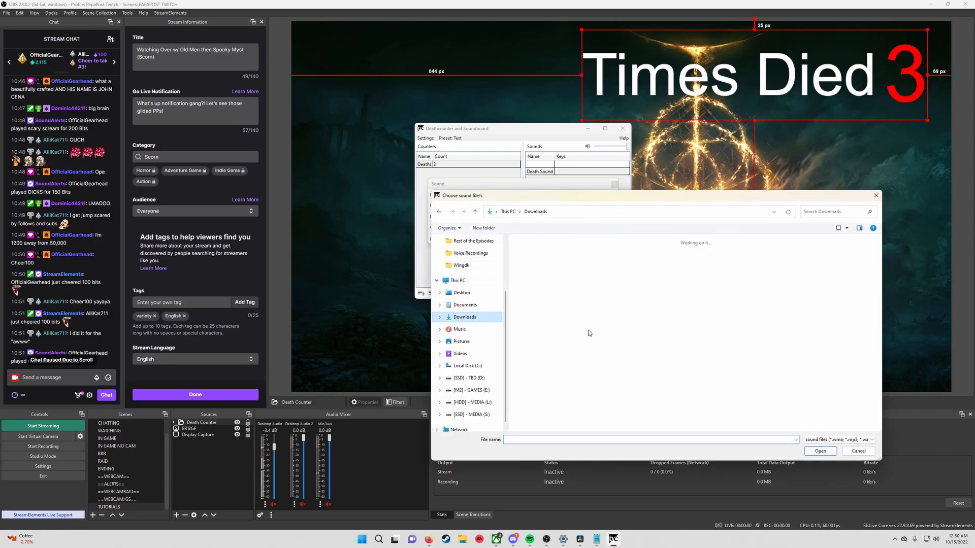
{"action": "scroll", "coordinate": [598, 328], "scroll_direction": "up", "scroll_amount": 2}
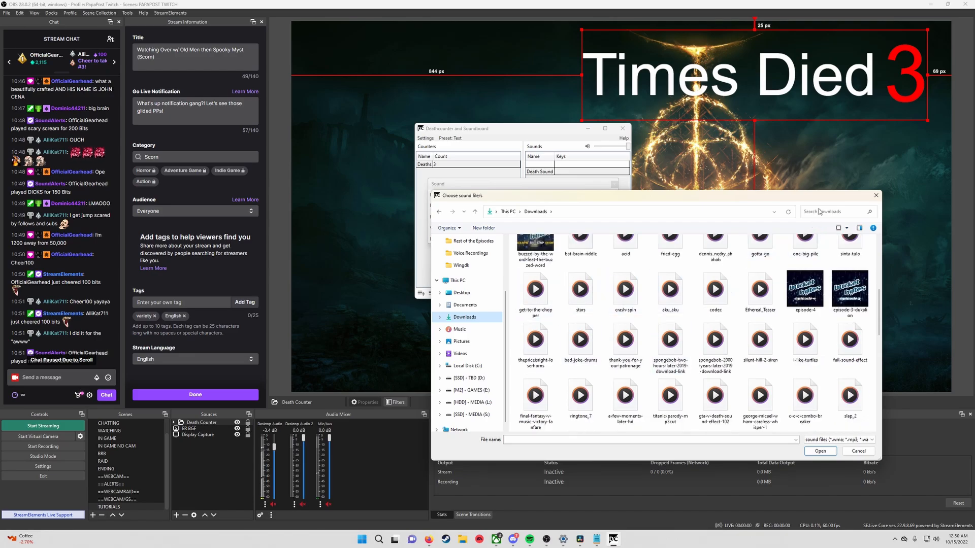
{"action": "left_click", "coordinate": [850, 341]}
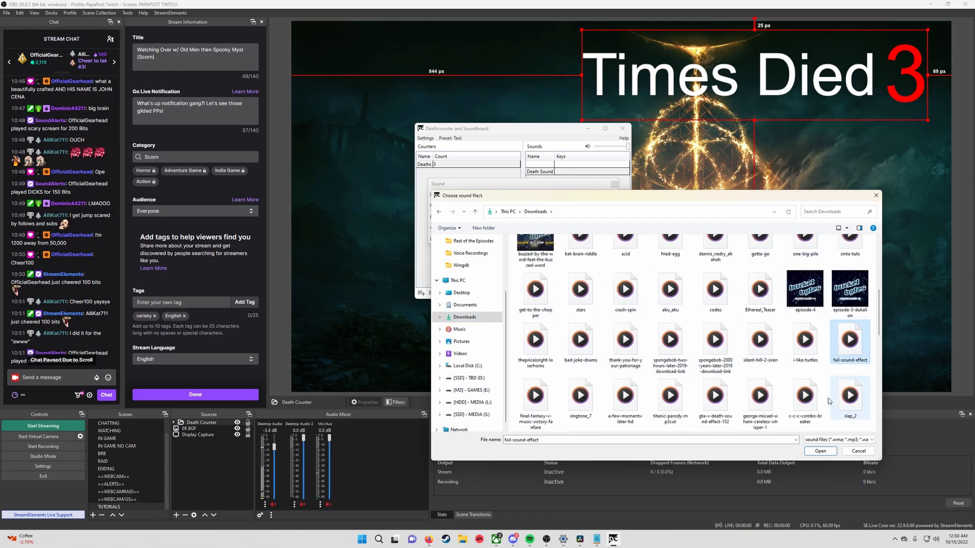
{"action": "left_click", "coordinate": [824, 452]}
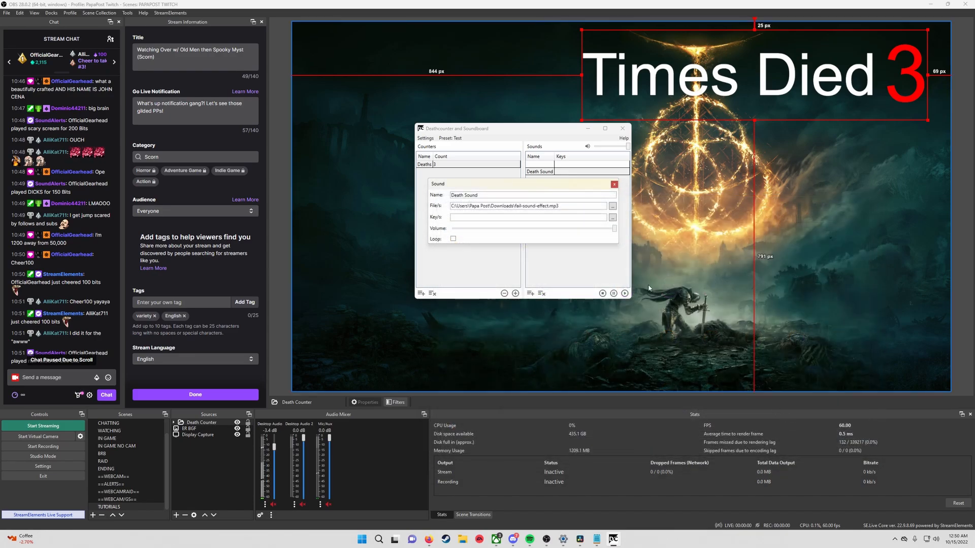
Step: Bind the Death Sound to the numpad ADD key and close its settings
{"action": "left_click", "coordinate": [613, 217]}
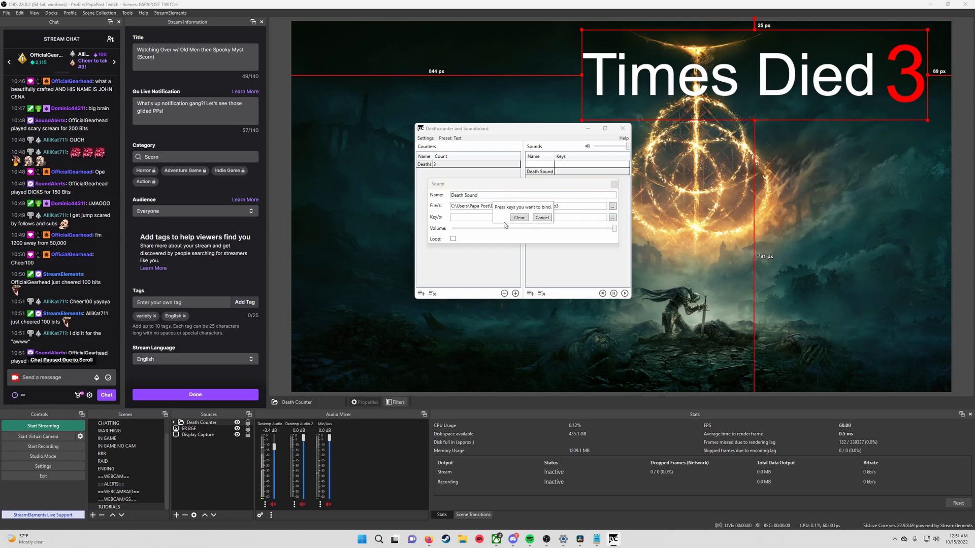
{"action": "key", "text": "KP_Add"}
{"action": "left_click", "coordinate": [614, 184]}
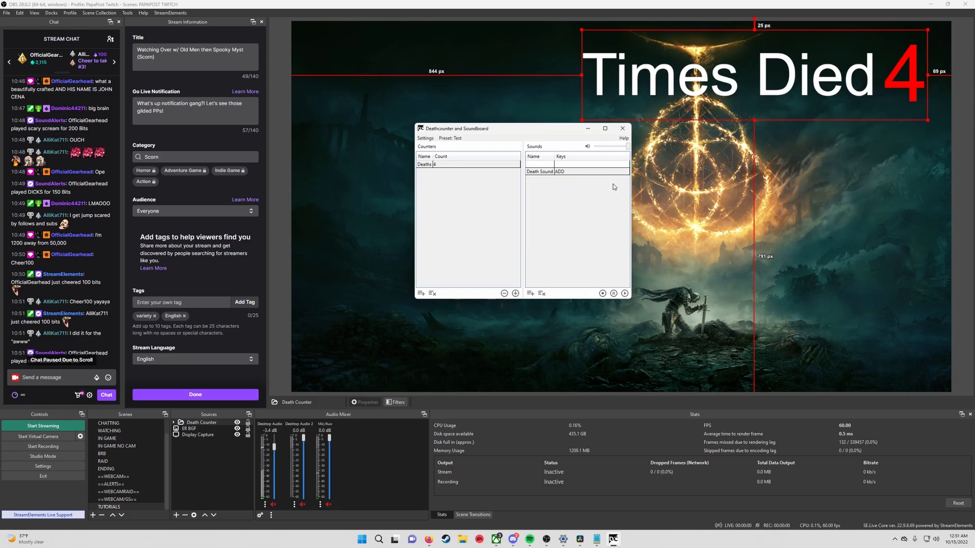
Step: Trigger the ADD hotkey to test the counter with its sound, and remove the Death Sound entry
{"action": "key", "text": "KP_Add"}
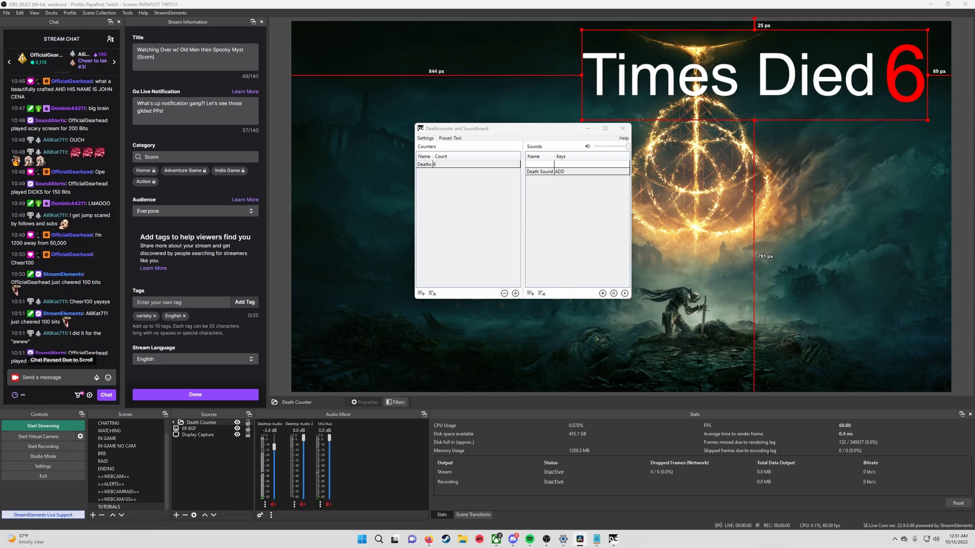
{"action": "right_click", "coordinate": [551, 172]}
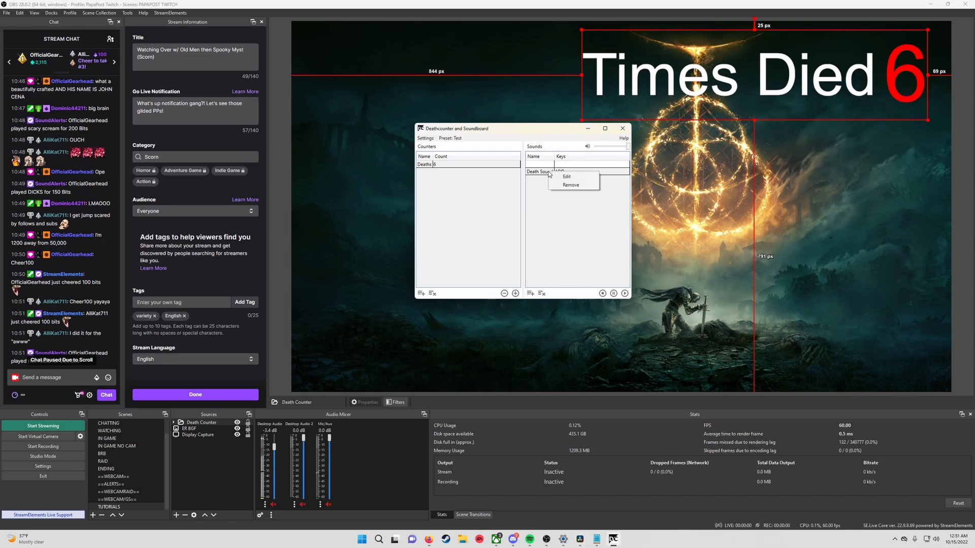
{"action": "left_click", "coordinate": [564, 186]}
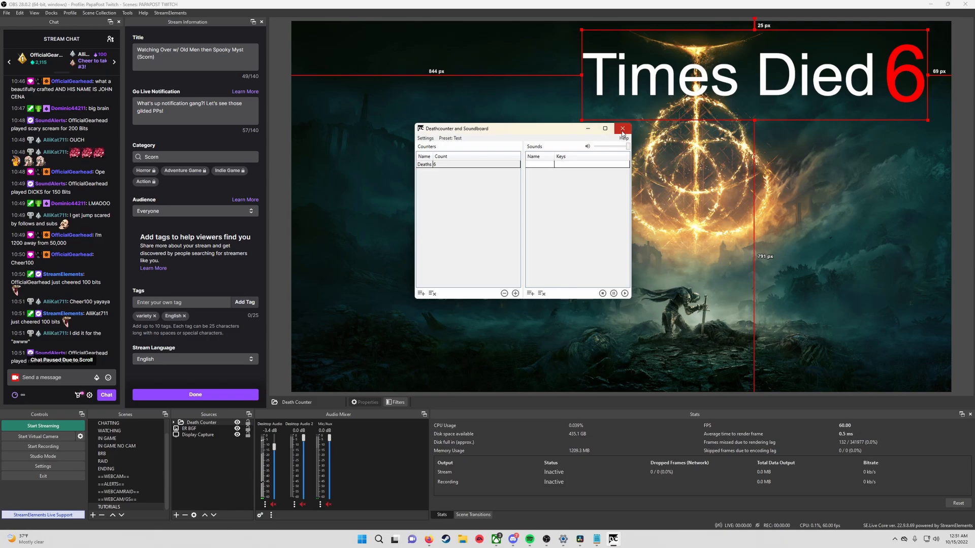
Step: Open the preset settings and rename the Test preset as "Elden Ring"
{"action": "left_click", "coordinate": [431, 139]}
{"action": "left_click", "coordinate": [492, 168]}
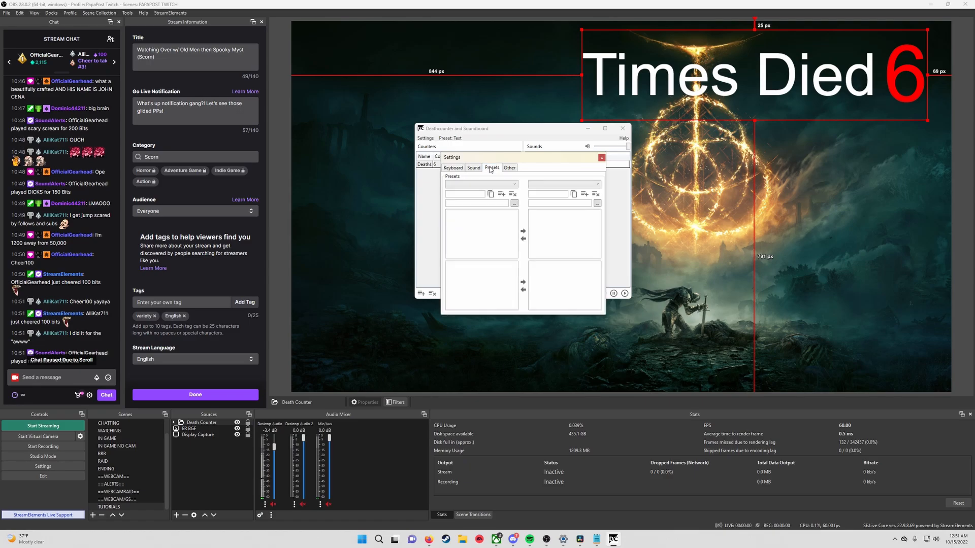
{"action": "left_click", "coordinate": [474, 183]}
{"action": "left_click", "coordinate": [468, 193]}
{"action": "type", "text": "Elden Ring"}
{"action": "key", "text": "Return"}
Step: Add a second preset named "The Cycle" and make it the active preset
{"action": "left_click", "coordinate": [500, 194]}
{"action": "left_click_drag", "start_coordinate": [474, 195], "coordinate": [410, 198]}
{"action": "type", "text": "The Cycle"}
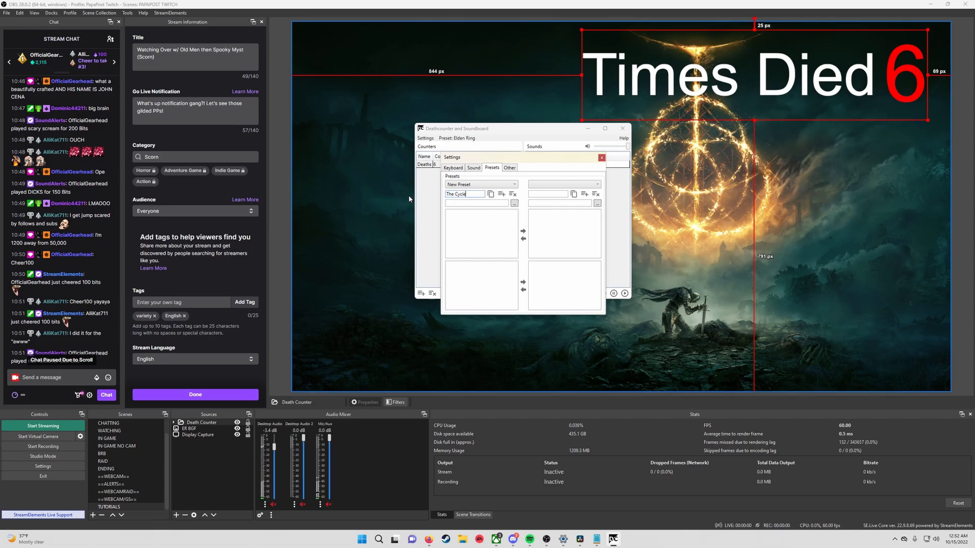
{"action": "key", "text": "Tab"}
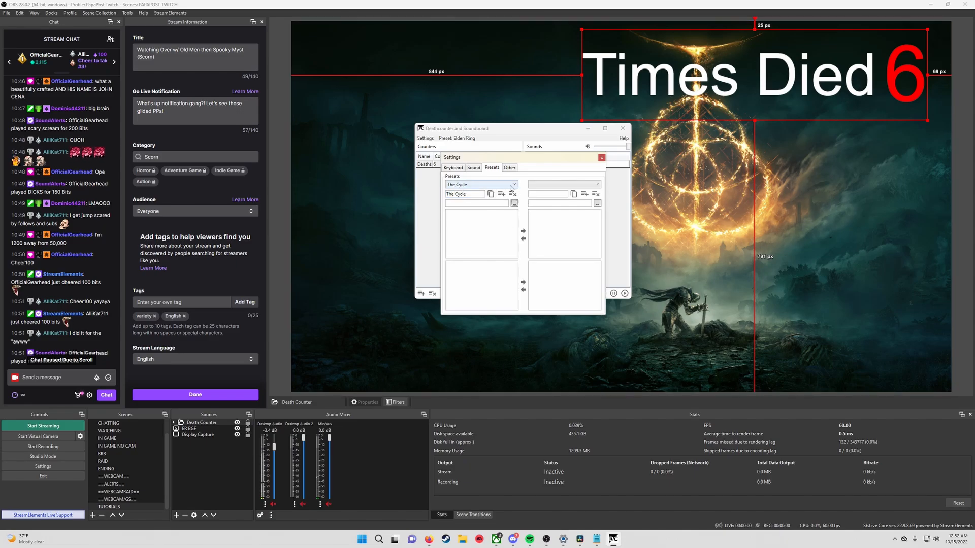
{"action": "left_click", "coordinate": [601, 159]}
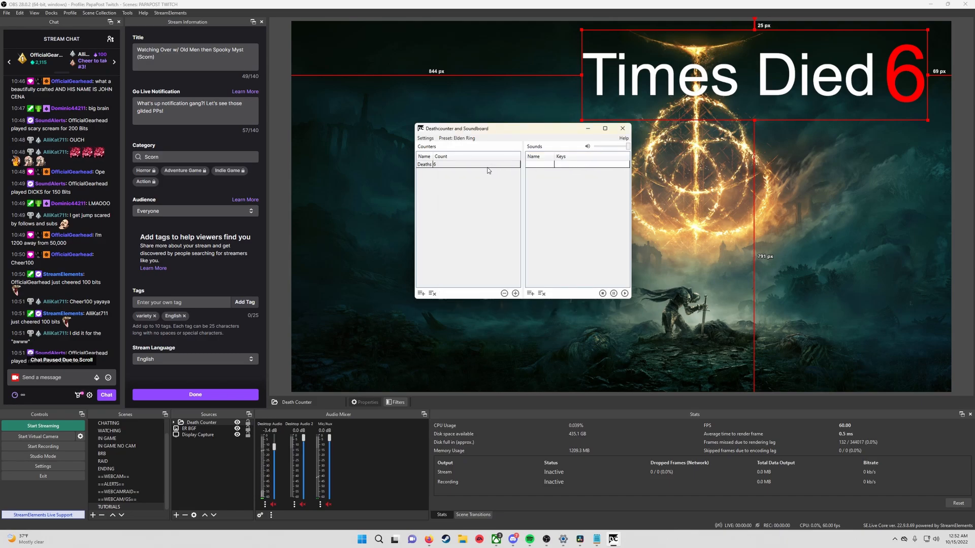
{"action": "left_click", "coordinate": [457, 138]}
{"action": "left_click", "coordinate": [461, 156]}
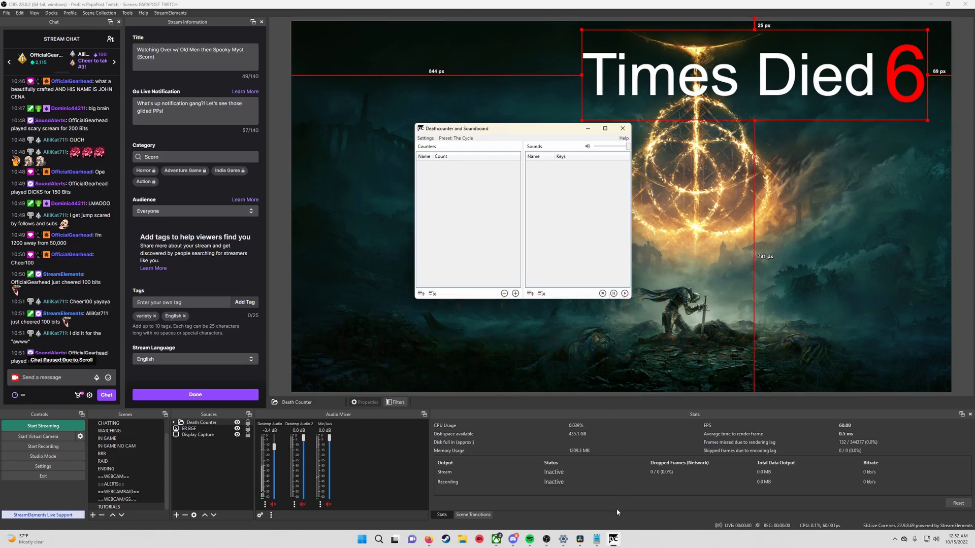
Step: Open a blank document in Notepad
{"action": "left_click", "coordinate": [598, 542]}
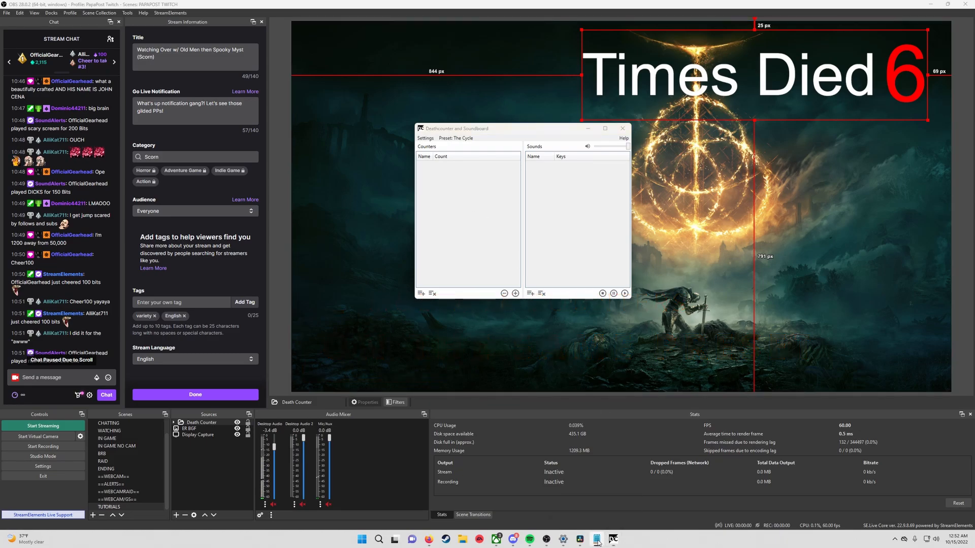
{"action": "left_click", "coordinate": [597, 542]}
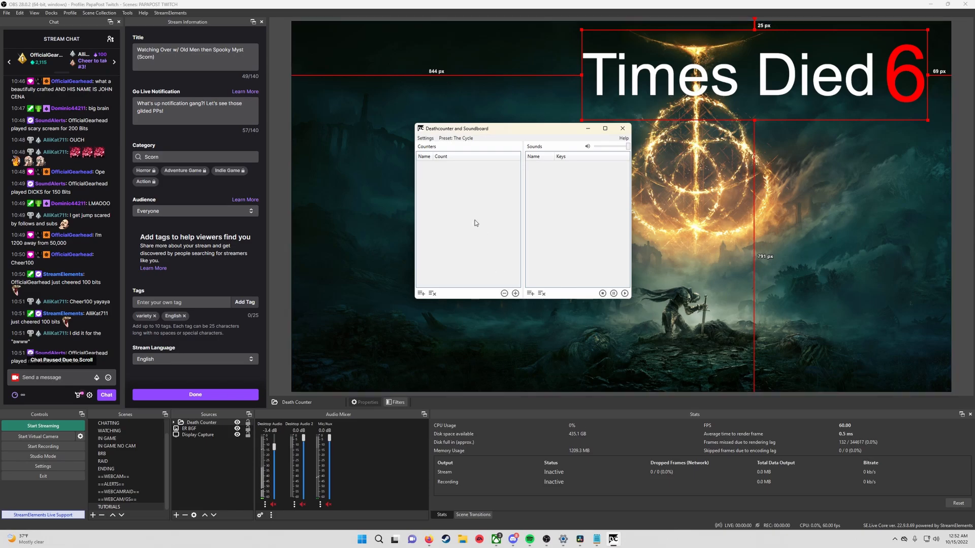
{"action": "key", "text": "super"}
{"action": "type", "text": "notepad"}
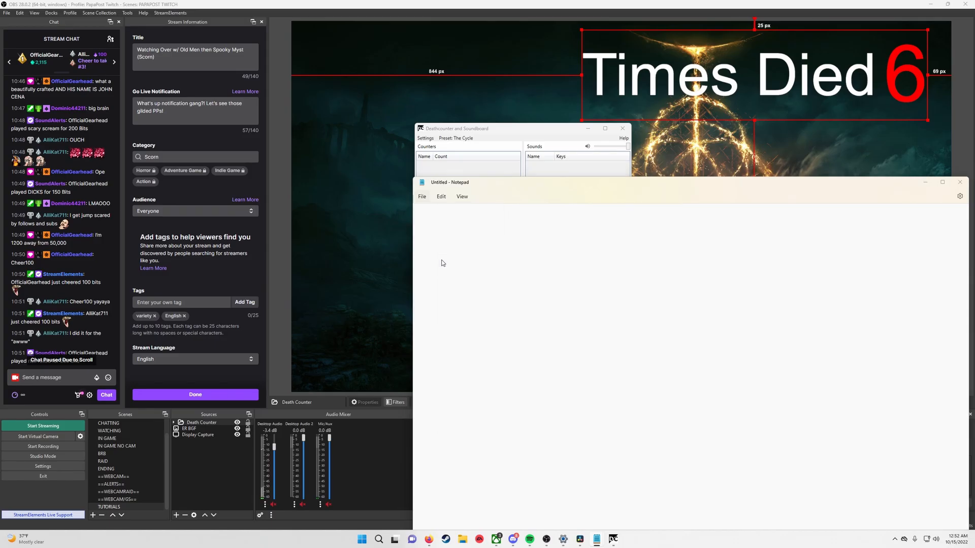
Step: Save the blank document as "Cycle Drops" in the Counters folder
{"action": "key", "text": "ctrl+s"}
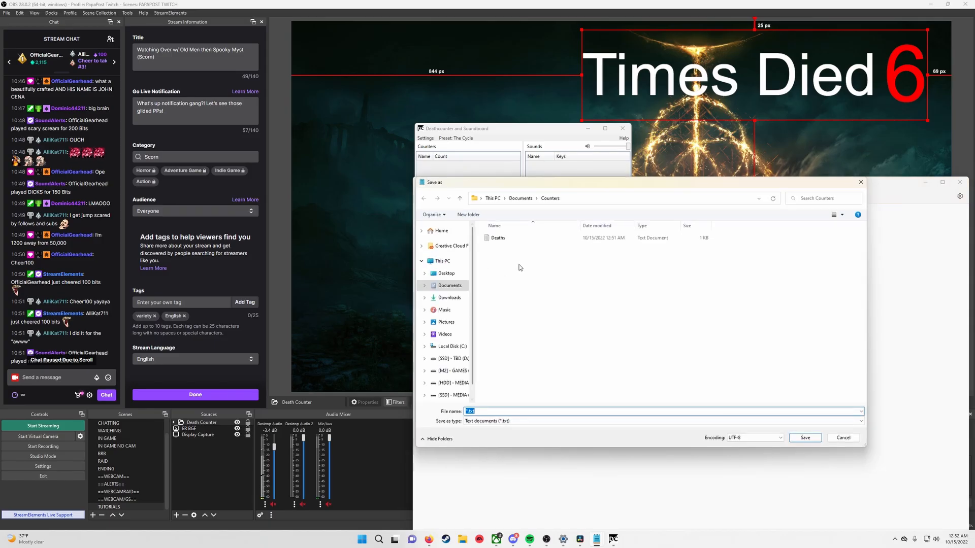
{"action": "type", "text": "Cycle Drops"}
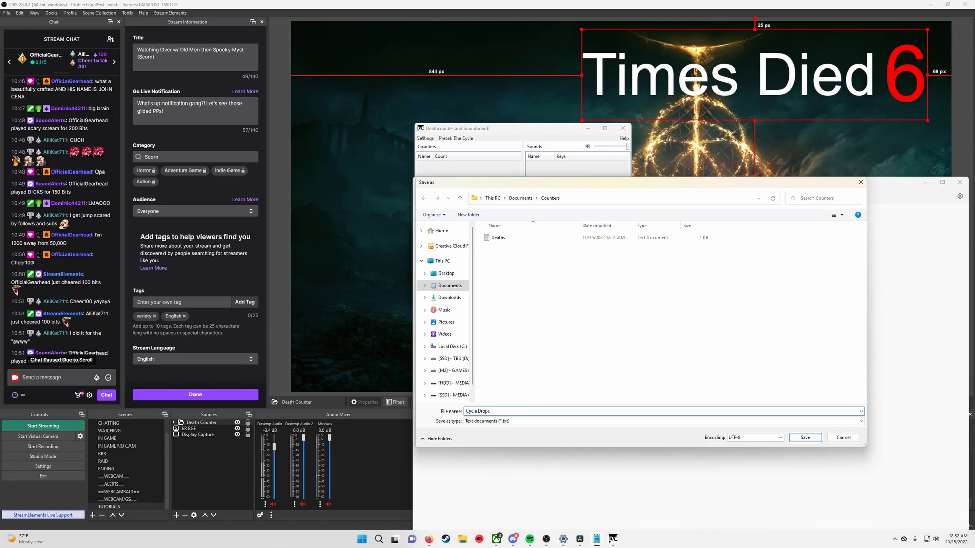
{"action": "key", "text": "Return"}
Step: Create another blank document and save it as "Cycle Extracts" in the Counters folder
{"action": "left_click", "coordinate": [422, 196]}
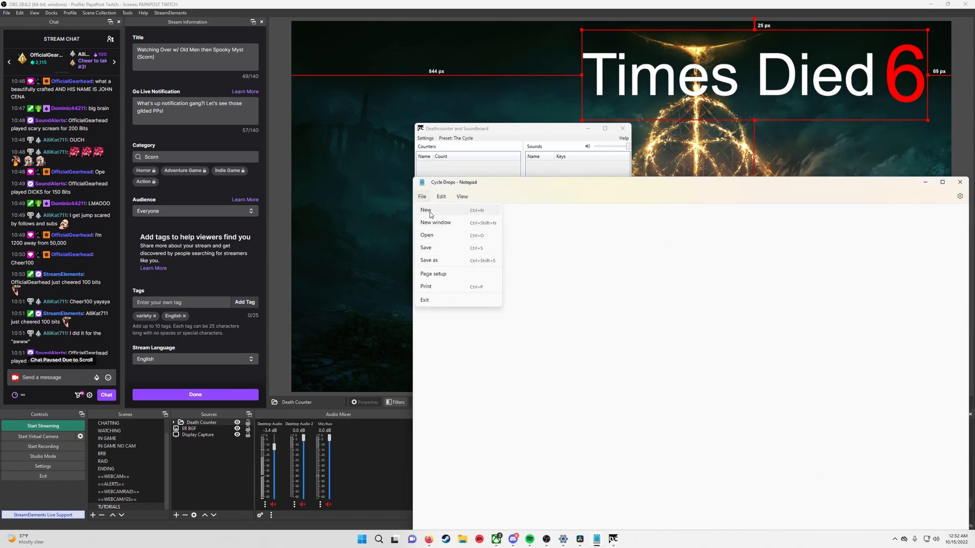
{"action": "left_click", "coordinate": [430, 214]}
{"action": "left_click", "coordinate": [422, 197]}
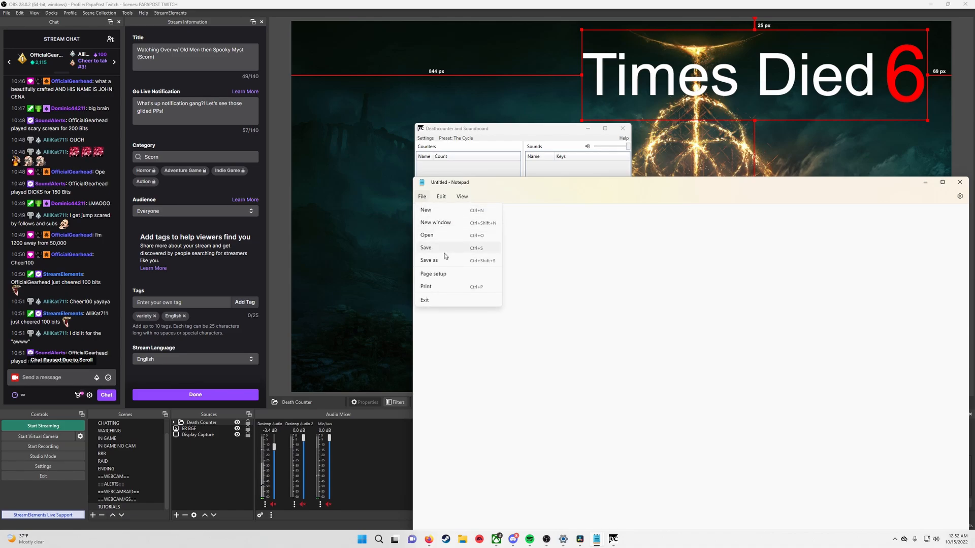
{"action": "left_click", "coordinate": [429, 260]}
{"action": "type", "text": "Cycle Extracts"}
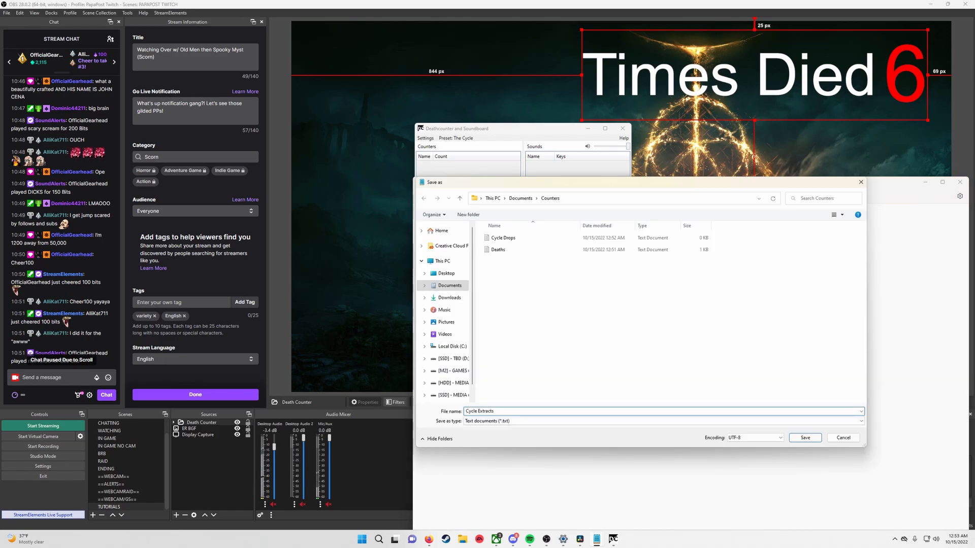
{"action": "key", "text": "Return"}
Step: Save a third blank document as "Cycle Kills" in the Counters folder and minimise Notepad
{"action": "left_click", "coordinate": [422, 197]}
{"action": "left_click", "coordinate": [430, 214]}
{"action": "left_click", "coordinate": [422, 196]}
{"action": "left_click", "coordinate": [429, 260]}
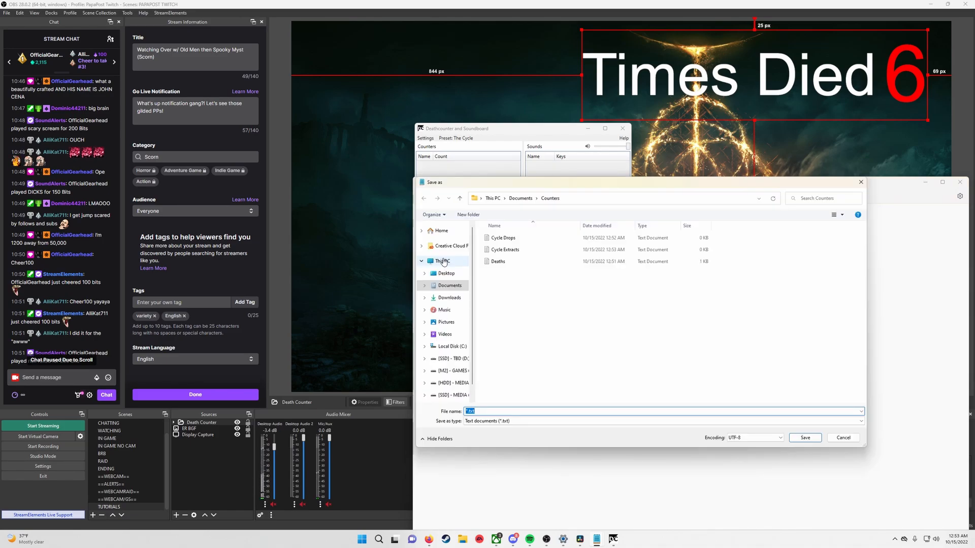
{"action": "type", "text": "Cycle Kills"}
{"action": "key", "text": "Return"}
{"action": "left_click", "coordinate": [926, 183]}
Step: Add a counter named "Cycle Drops" to The Cycle preset and link it to Cycle Drops.txt in the Counters folder
{"action": "double_click", "coordinate": [477, 184]}
{"action": "left_click", "coordinate": [511, 196]}
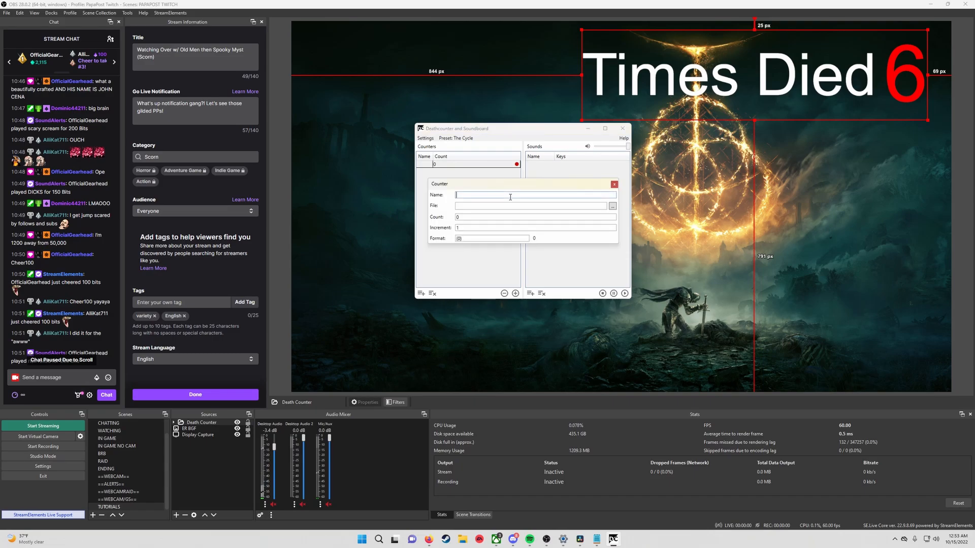
{"action": "type", "text": "Cycle Drops"}
{"action": "left_click", "coordinate": [612, 206]}
{"action": "left_click", "coordinate": [466, 305]}
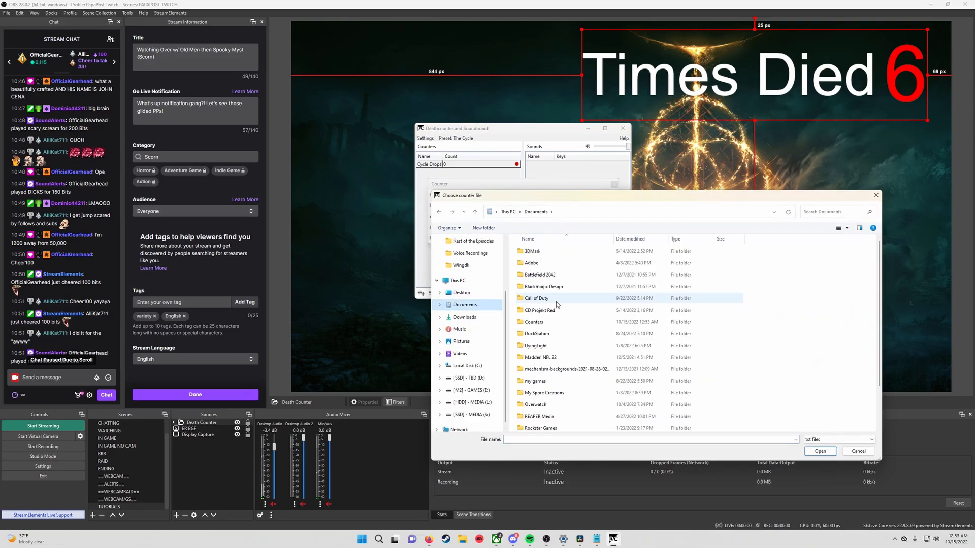
{"action": "double_click", "coordinate": [538, 273]}
{"action": "double_click", "coordinate": [538, 251]}
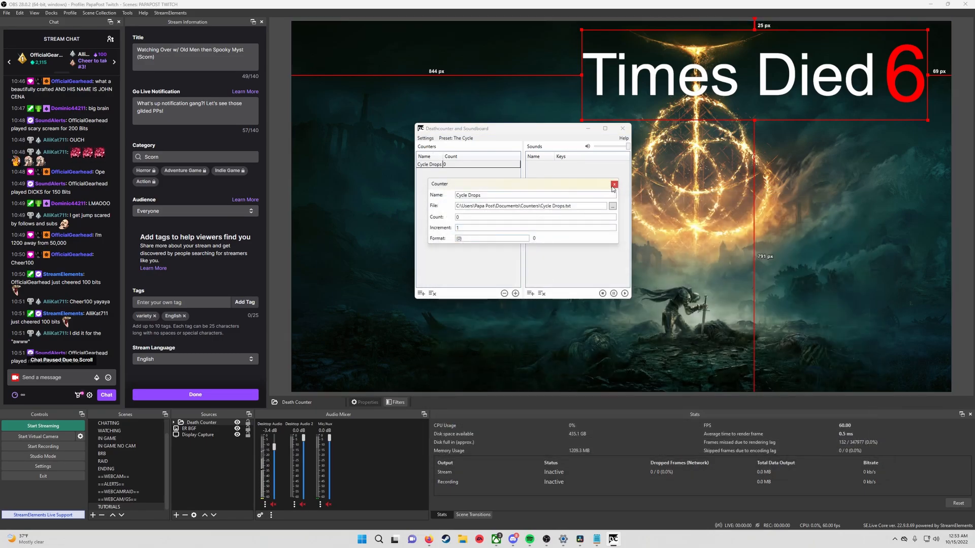
{"action": "left_click", "coordinate": [614, 185]}
Step: Add a counter named "Cycle Extracts" and link it to the Cycle Extracts text file
{"action": "left_click", "coordinate": [421, 294]}
{"action": "type", "text": "Cycle Extracts"}
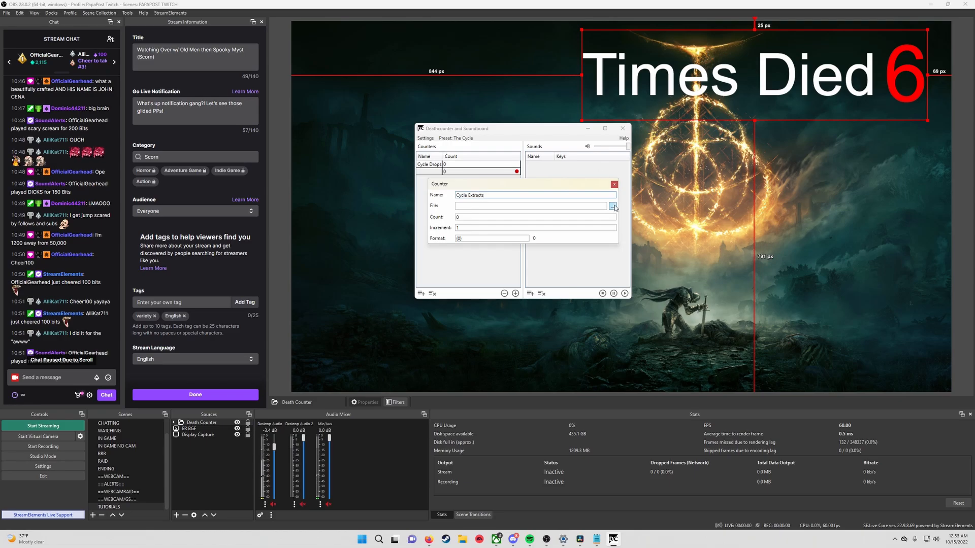
{"action": "left_click", "coordinate": [612, 206]}
{"action": "left_click", "coordinate": [820, 451]}
{"action": "left_click", "coordinate": [614, 184]}
Step: Add a counter named "Cycle Kills" and link it to Cycle Kills.txt
{"action": "left_click", "coordinate": [421, 294]}
{"action": "type", "text": "Cycle Kills"}
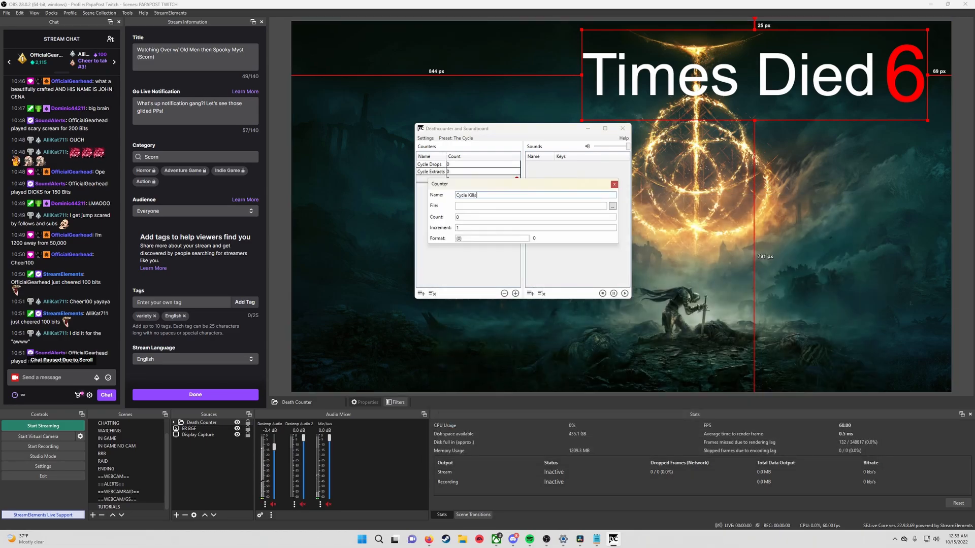
{"action": "left_click", "coordinate": [613, 207]}
{"action": "double_click", "coordinate": [538, 277]}
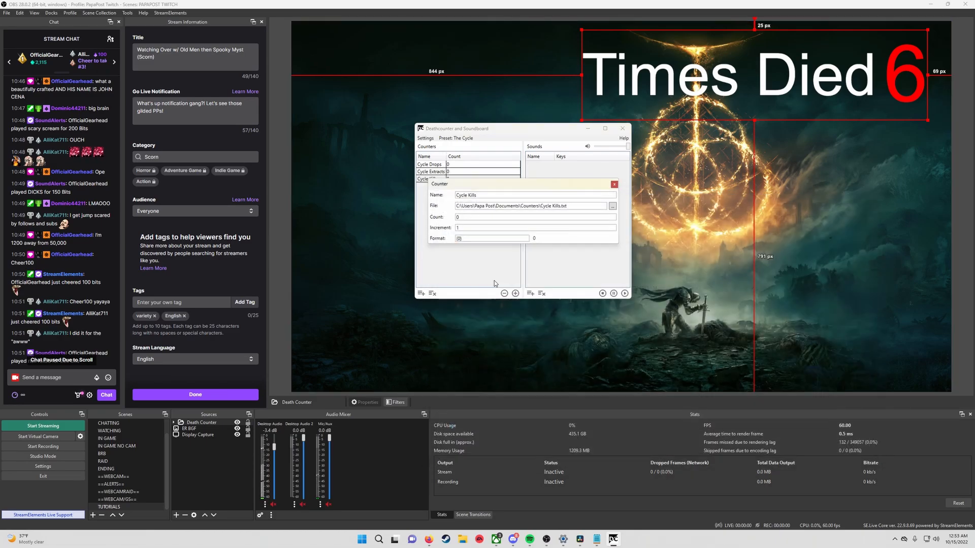
{"action": "left_click", "coordinate": [614, 185]}
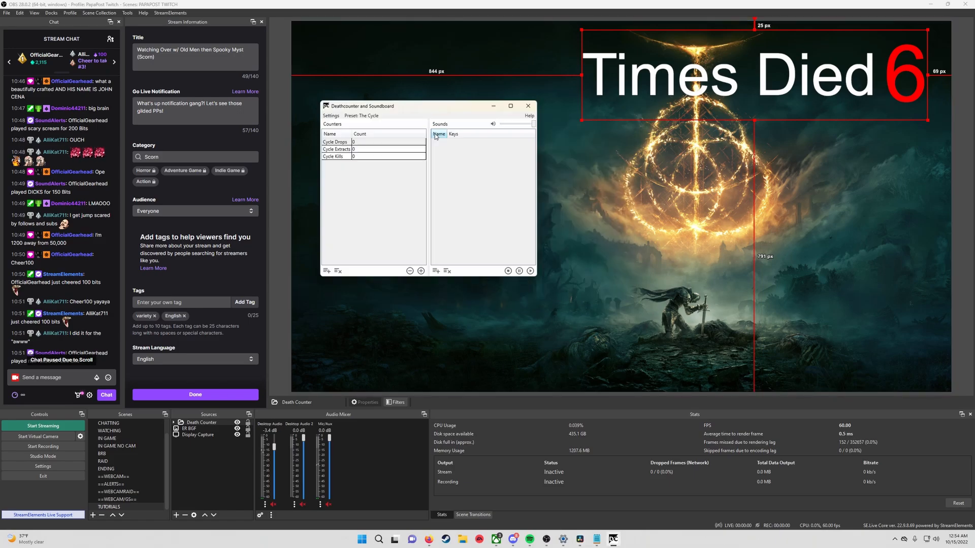
Step: Step through the counters with the hotkeys and review the keyboard settings for switching and incrementing them
{"action": "key", "text": "Down"}
{"action": "key", "text": "Up"}
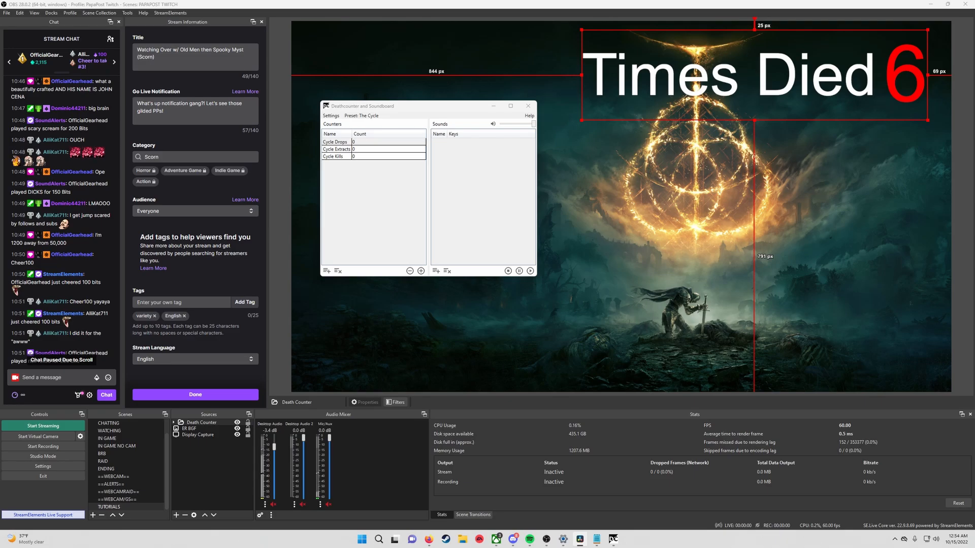
{"action": "left_click", "coordinate": [331, 116]}
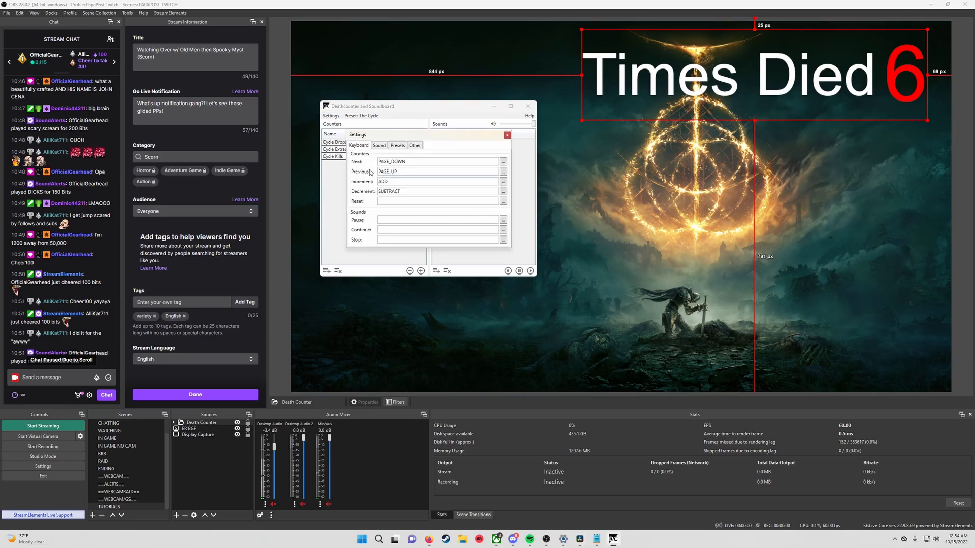
{"action": "left_click", "coordinate": [506, 135]}
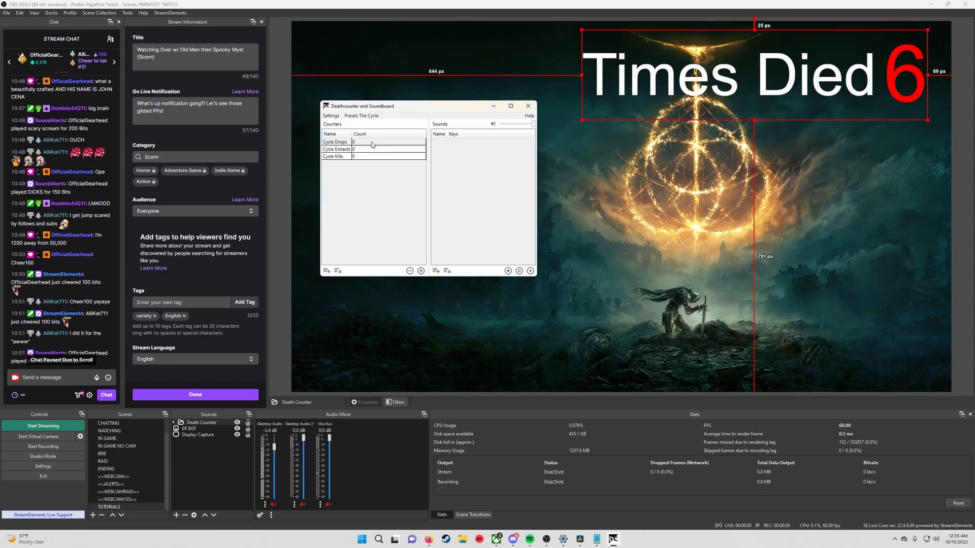
Step: Test the hotkeys by moving between counters, raising Cycle Drops to 1 and returning it to 0
{"action": "key", "text": "Down"}
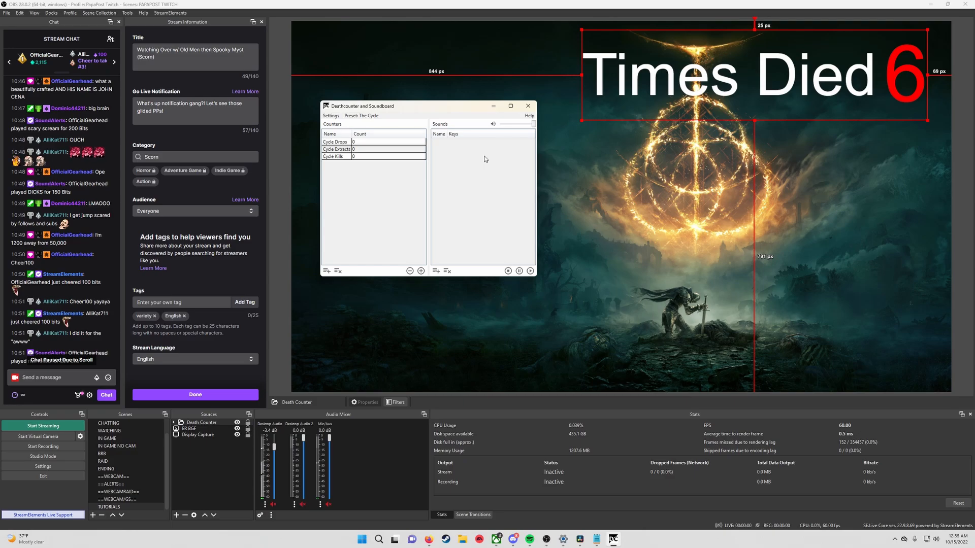
{"action": "key", "text": "F2"}
{"action": "key", "text": "Up"}
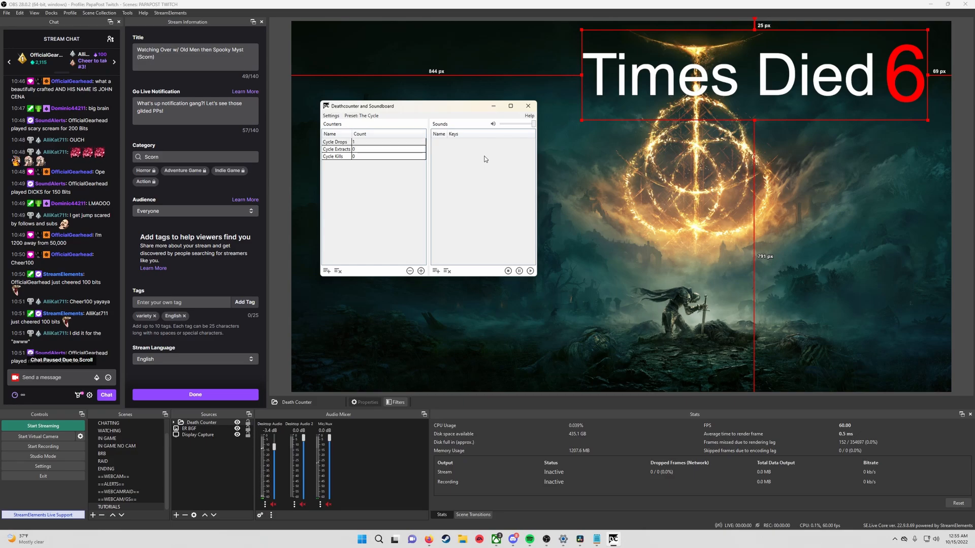
{"action": "key", "text": "Down"}
{"action": "key", "text": "Down"}
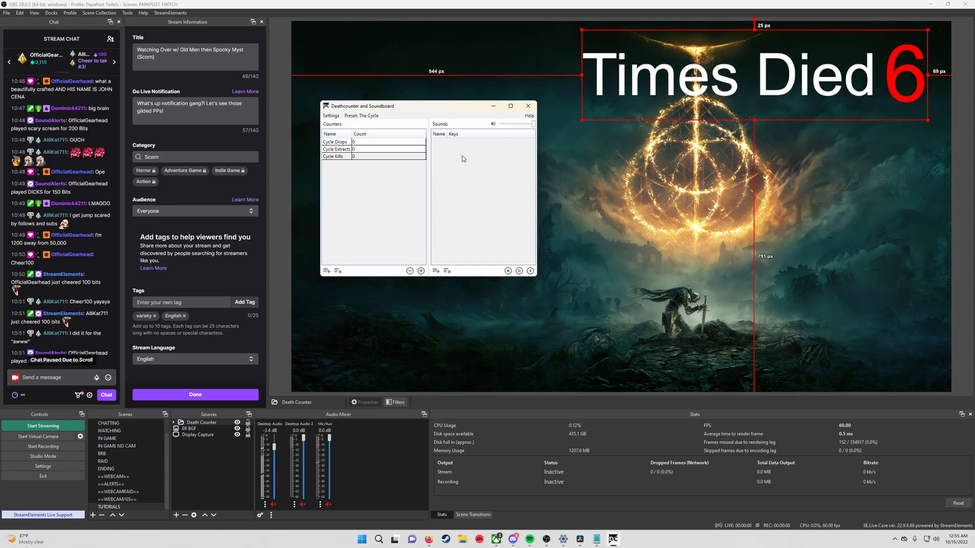
Step: Edit the Cycle Drops counter's format so that a slash precedes the number
{"action": "right_click", "coordinate": [345, 144]}
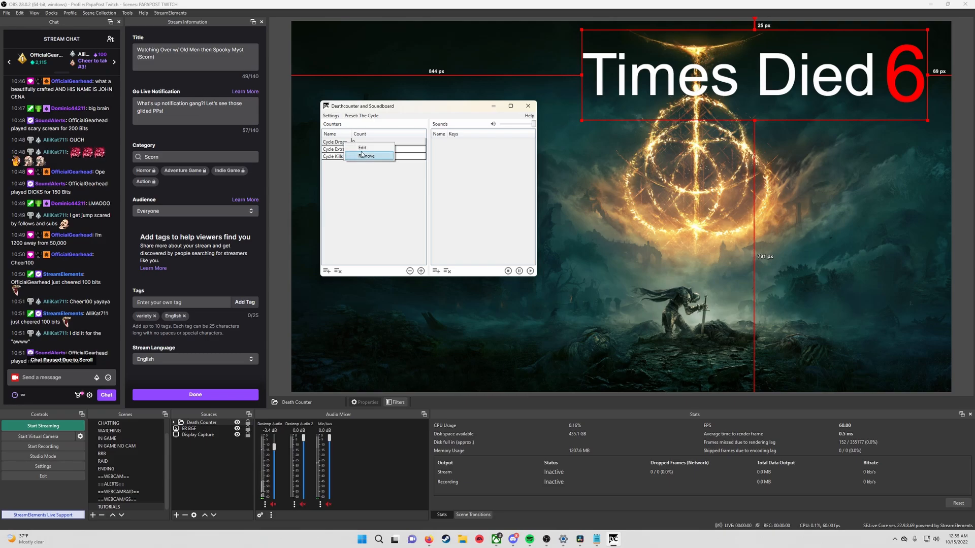
{"action": "left_click", "coordinate": [362, 148]}
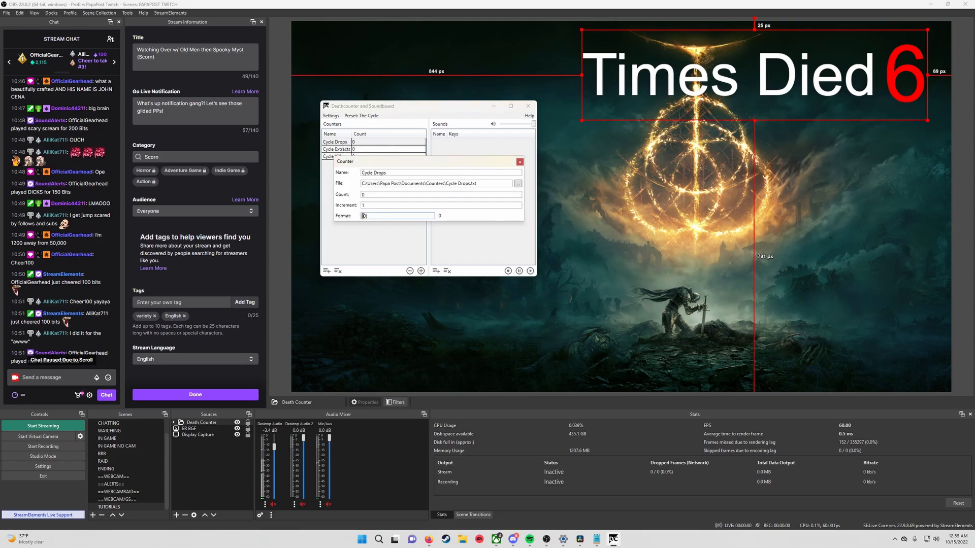
{"action": "left_click", "coordinate": [520, 162]}
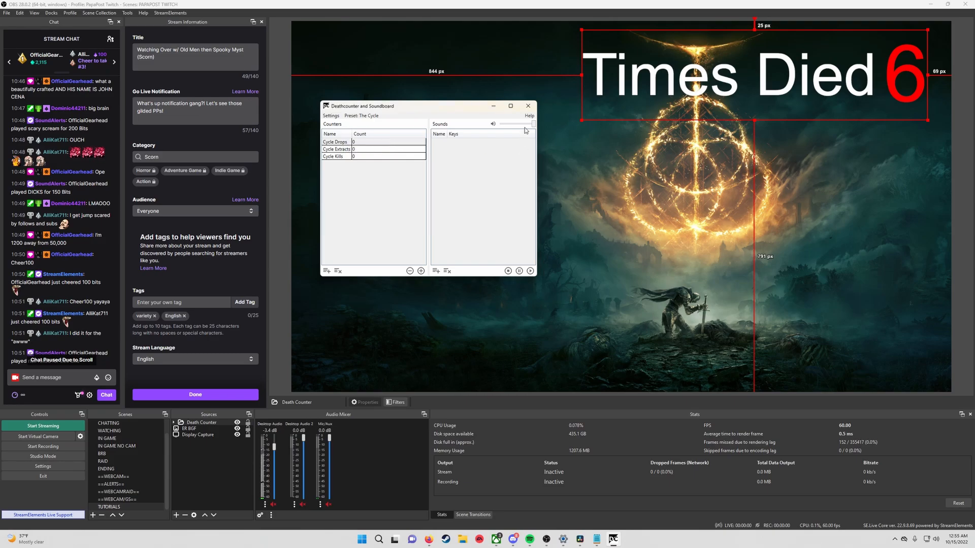
Step: Switch to OBS and add text sources named Cycle Drops, Cycle Extracts and Cycle Kills that read the matching counter files
{"action": "left_click", "coordinate": [494, 106]}
{"action": "left_click", "coordinate": [209, 477]}
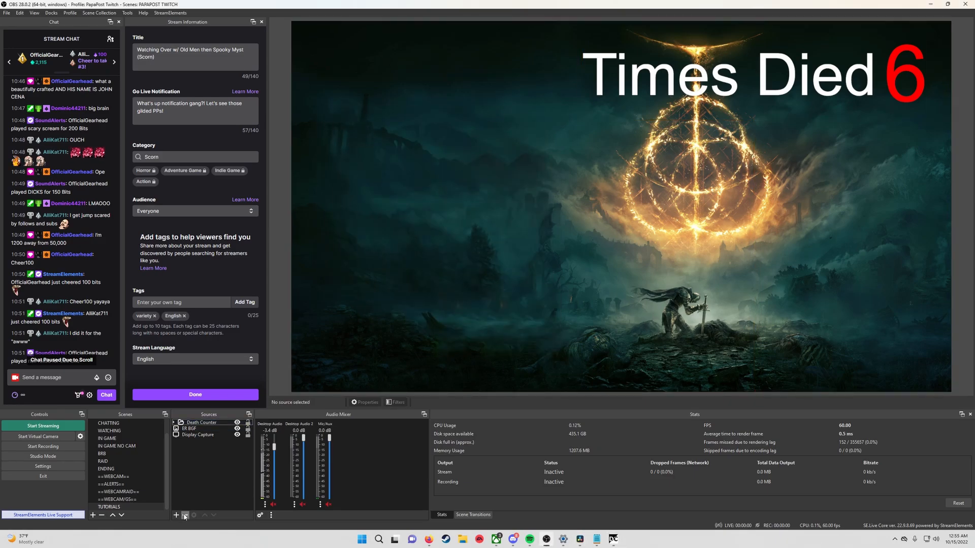
{"action": "left_click", "coordinate": [180, 515]}
{"action": "left_click", "coordinate": [203, 467]}
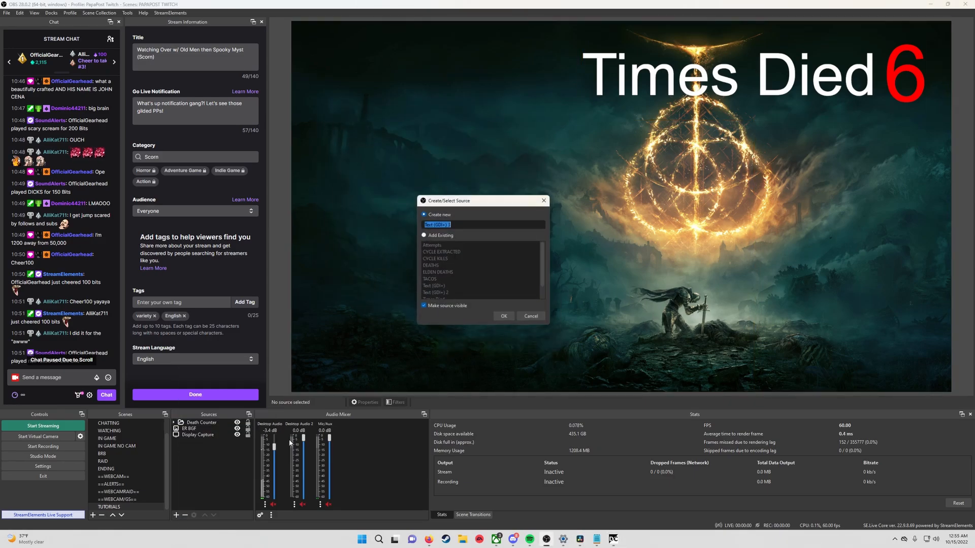
{"action": "type", "text": "Cycle Drops"}
{"action": "key", "text": "Return"}
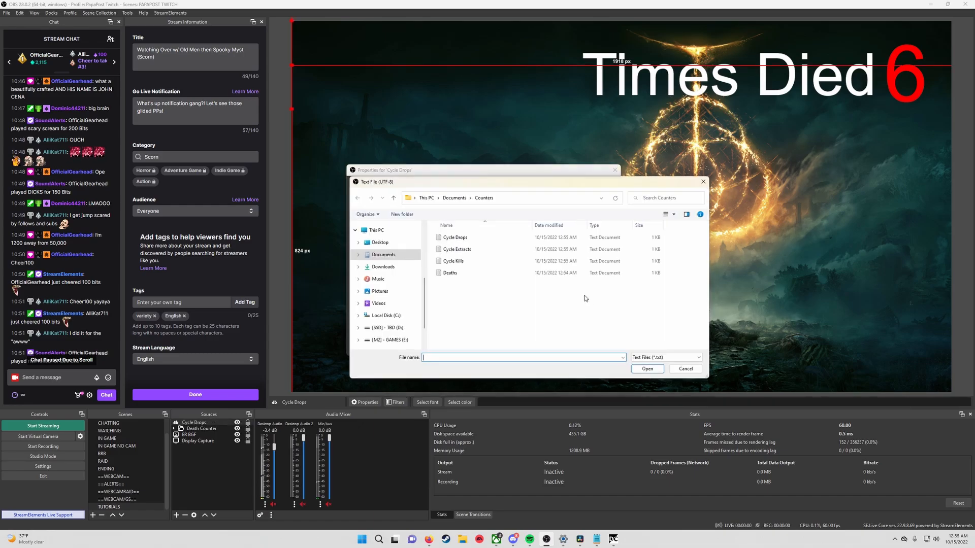
{"action": "left_click", "coordinate": [574, 348]}
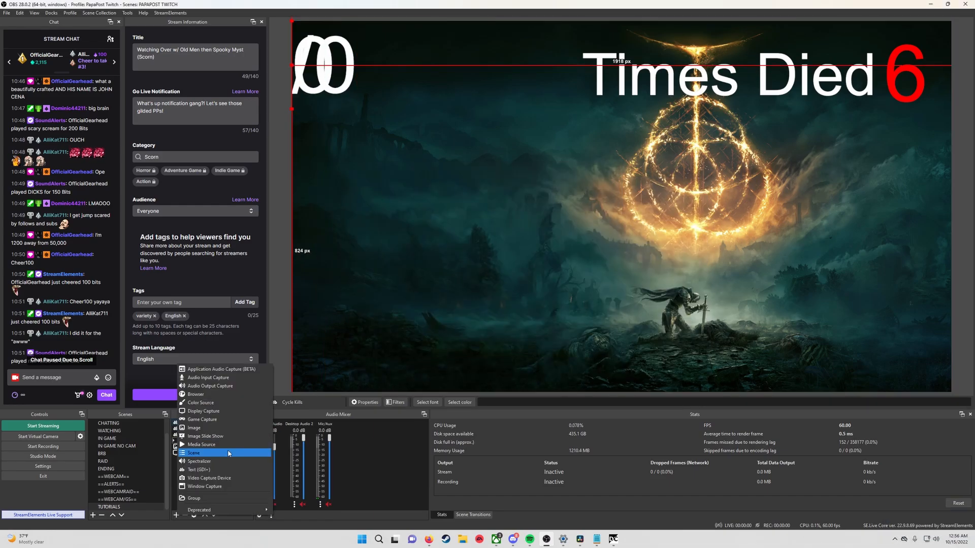
Step: Arrange the counts as extracts/drops beside kills, and add the text labels "EXTRACTS" and KILLS above them
{"action": "left_click", "coordinate": [188, 452]}
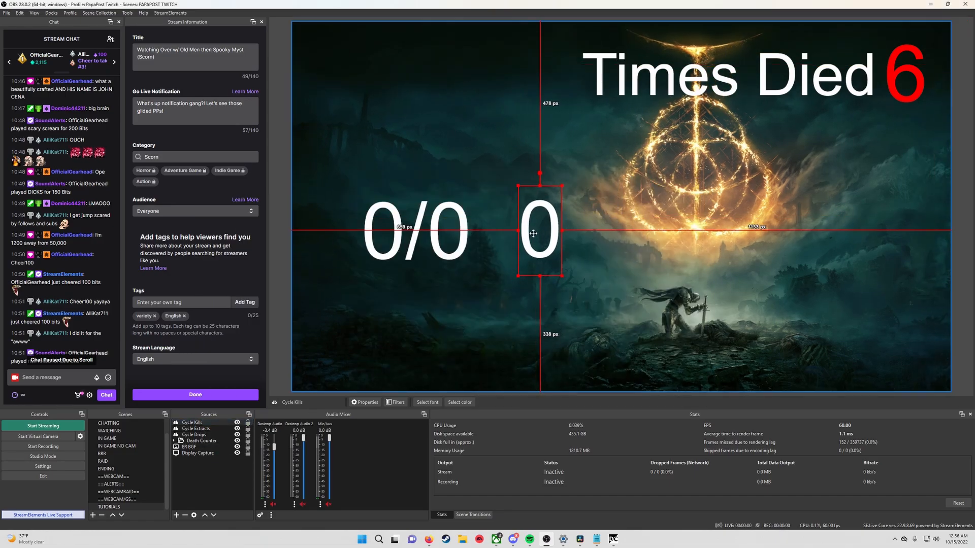
{"action": "left_click", "coordinate": [175, 515]}
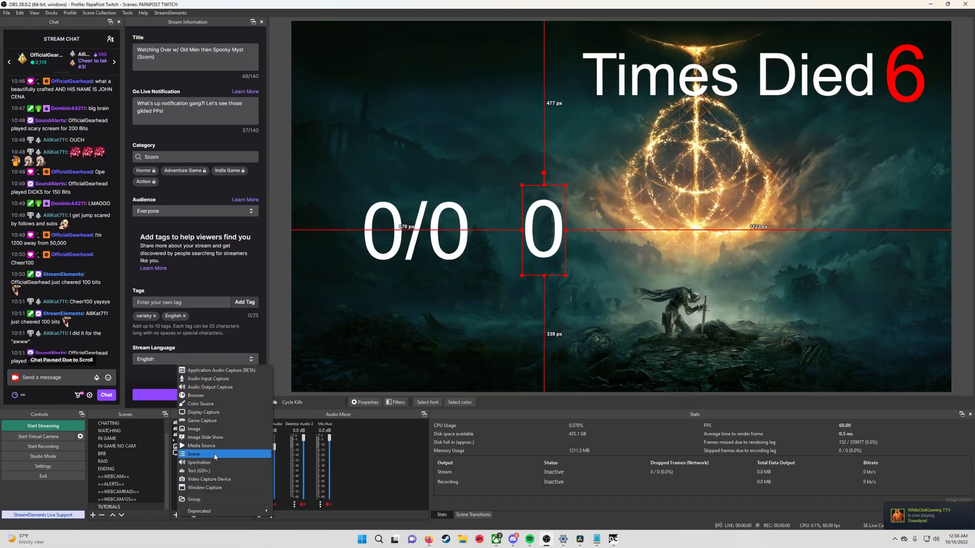
{"action": "left_click", "coordinate": [203, 455]}
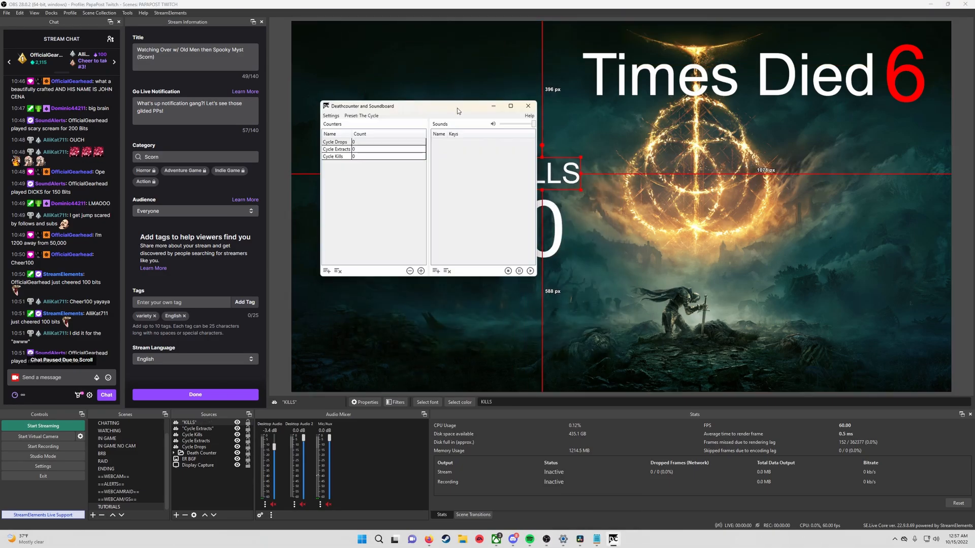
Step: Move the Deathcounter and Soundboard window clear of the OBS preview and raise Cycle Drops to 1
{"action": "left_click_drag", "start_coordinate": [458, 109], "coordinate": [196, 62]}
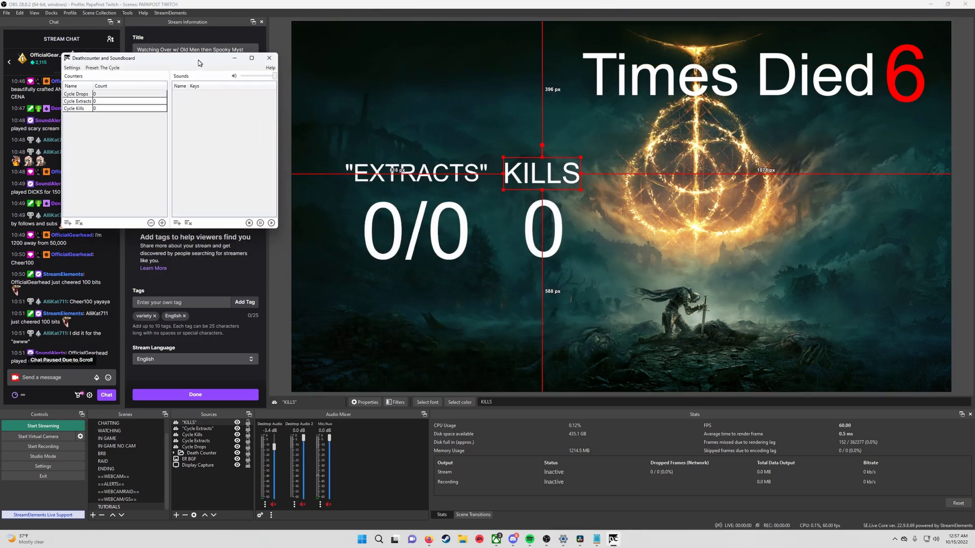
{"action": "left_click", "coordinate": [282, 35]}
{"action": "left_click", "coordinate": [614, 541]}
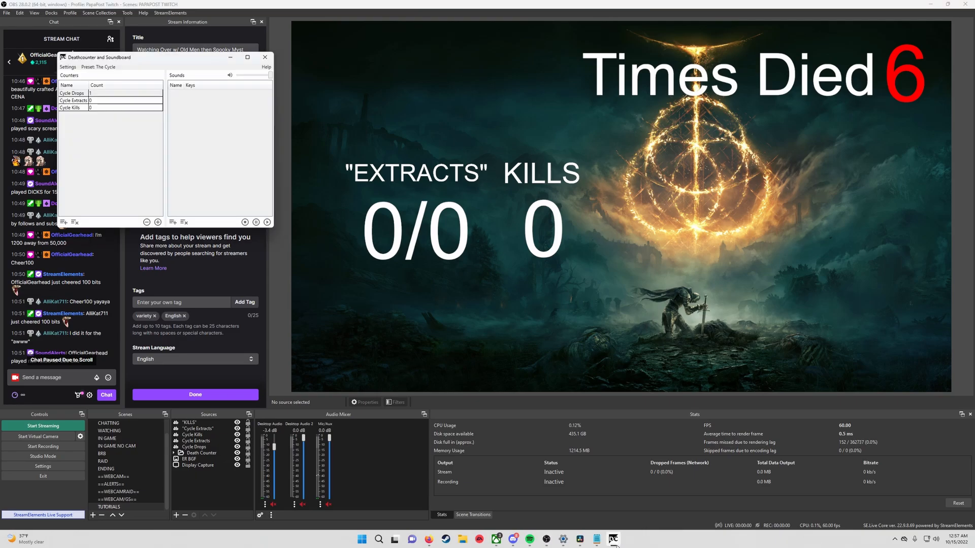
Step: Use the hotkeys to raise Cycle Extracts to 1, Cycle Kills to 2 and Cycle Drops to 2
{"action": "key", "text": "Down"}
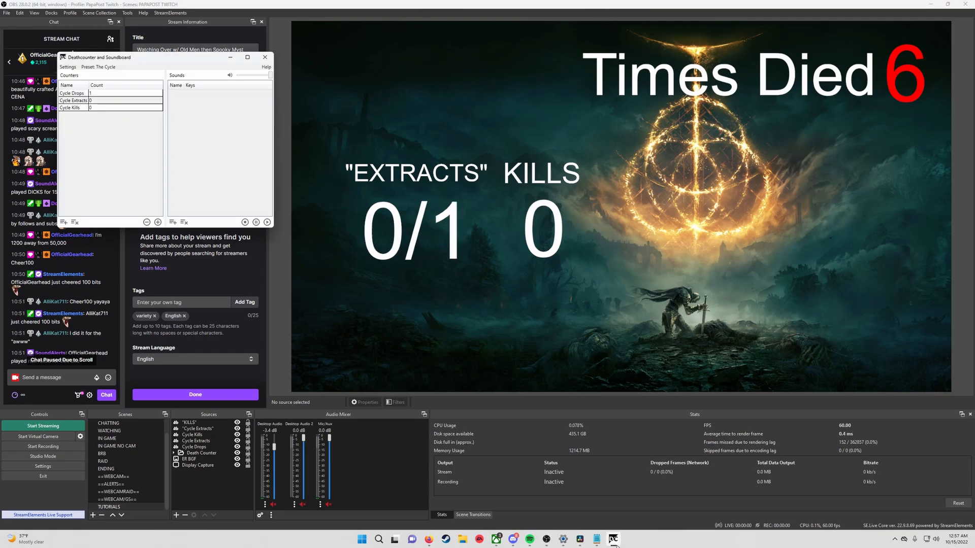
{"action": "key", "text": "KP_Add"}
{"action": "key", "text": "Down"}
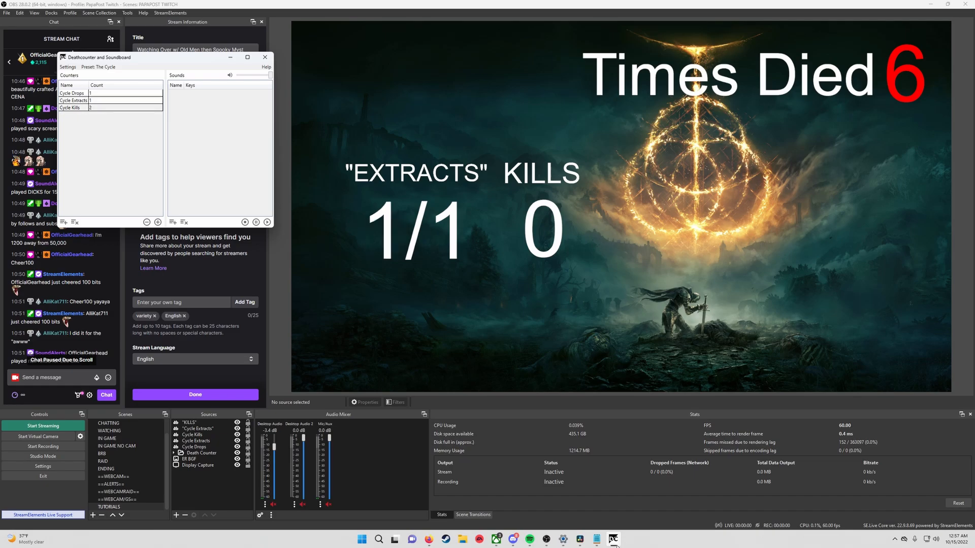
{"action": "key", "text": "Up"}
{"action": "key", "text": "Up"}
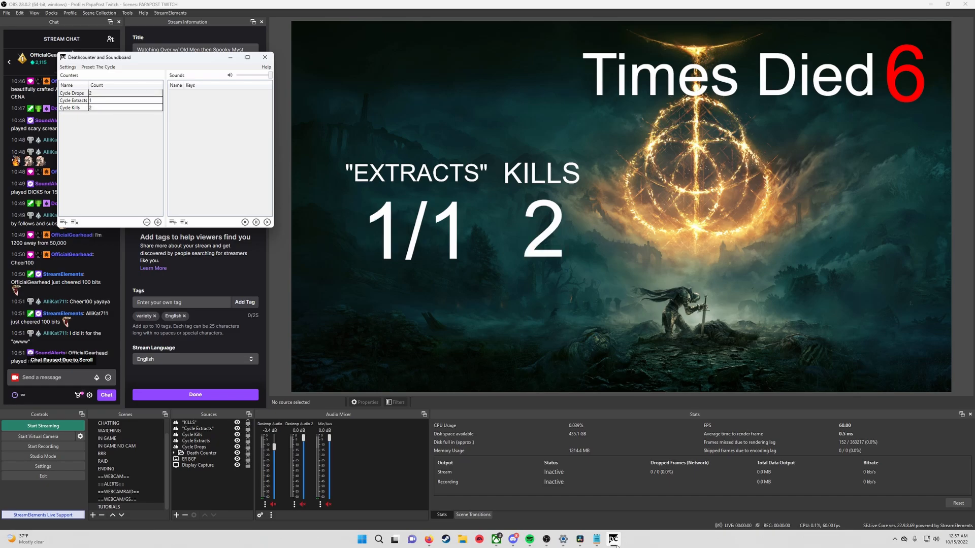
{"action": "key", "text": "Down"}
{"action": "key", "text": "Down"}
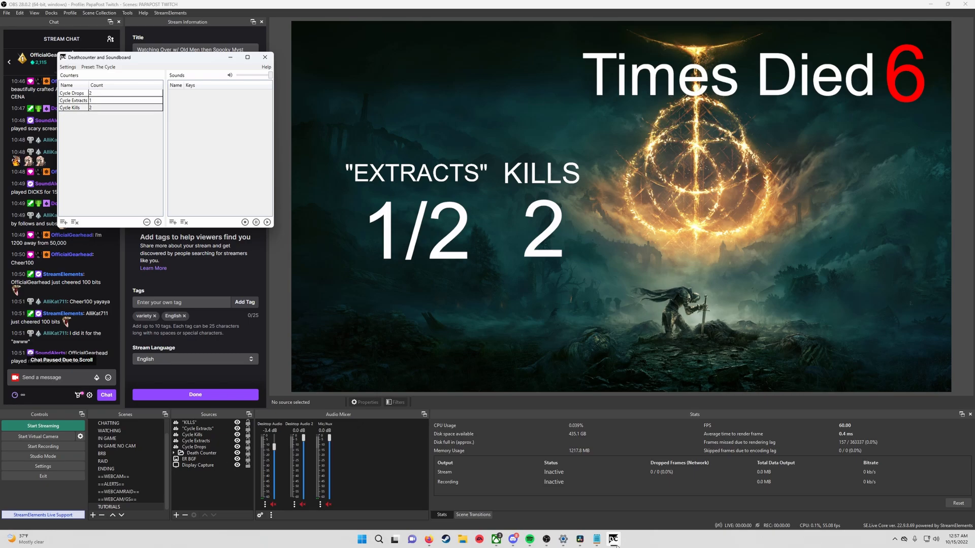